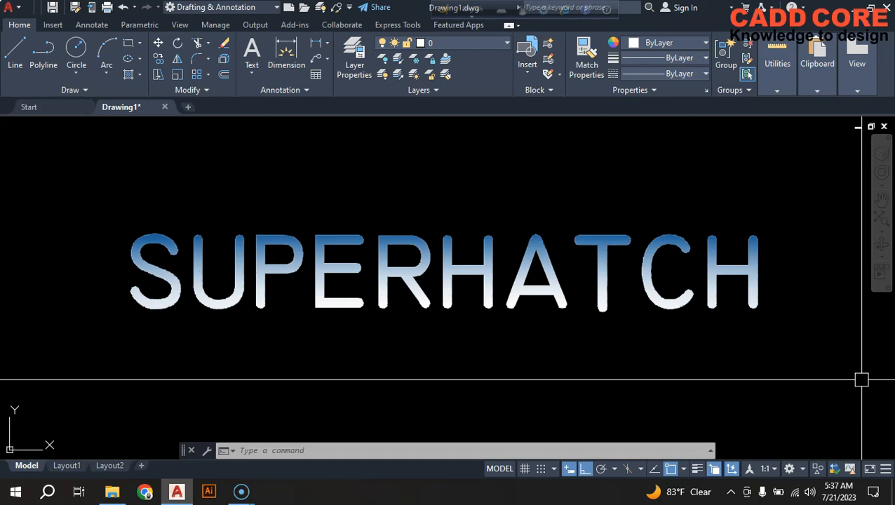
Examine the house floor plan and the flooring texture images in the superhatch folder.
{"action": "scroll", "coordinate": [655, 302], "scroll_direction": "down", "scroll_amount": 5}
{"action": "scroll", "coordinate": [652, 295], "scroll_direction": "down", "scroll_amount": 6}
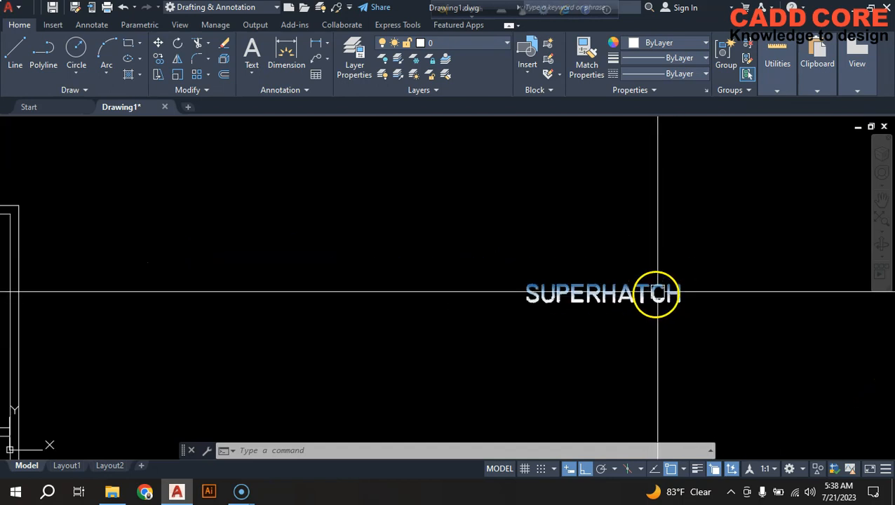
{"action": "scroll", "coordinate": [463, 321], "scroll_direction": "up", "scroll_amount": 2}
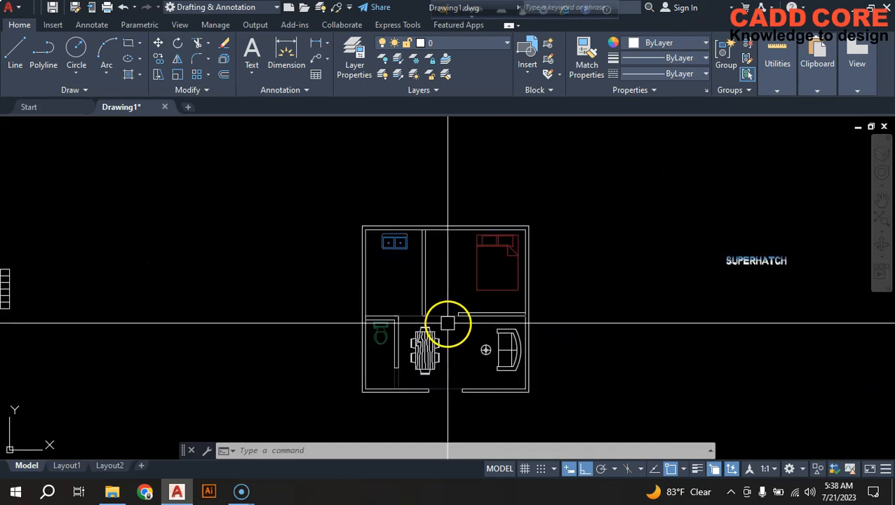
{"action": "scroll", "coordinate": [453, 335], "scroll_direction": "up", "scroll_amount": 2}
{"action": "middle_click_drag", "start_coordinate": [486, 309], "coordinate": [487, 288]}
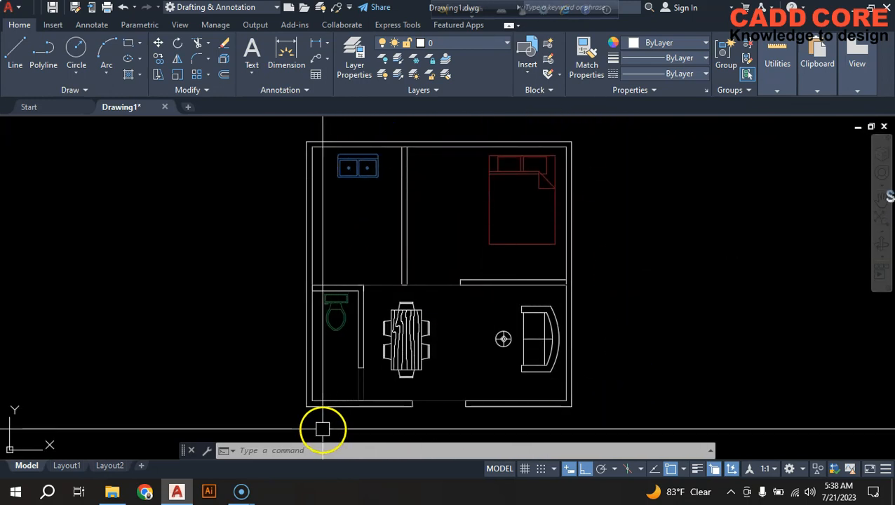
{"action": "middle_click_drag", "start_coordinate": [458, 372], "coordinate": [452, 379]}
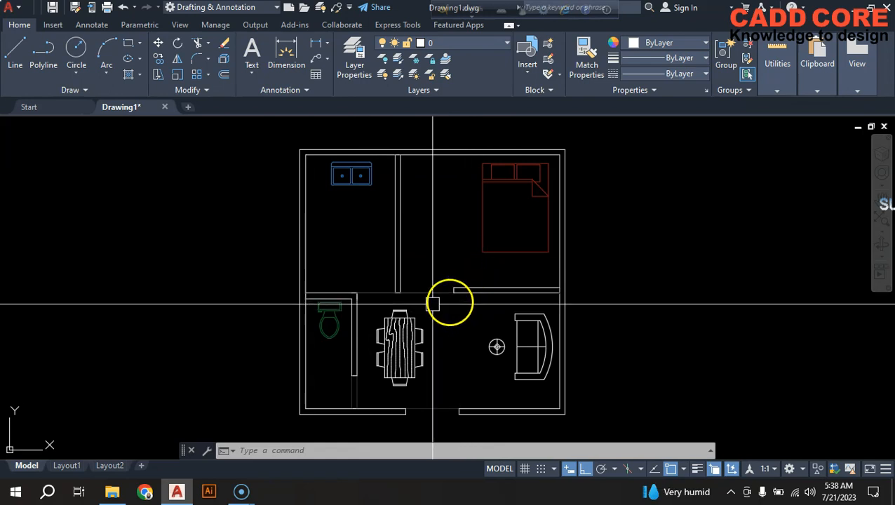
{"action": "mouse_move", "coordinate": [821, 42]}
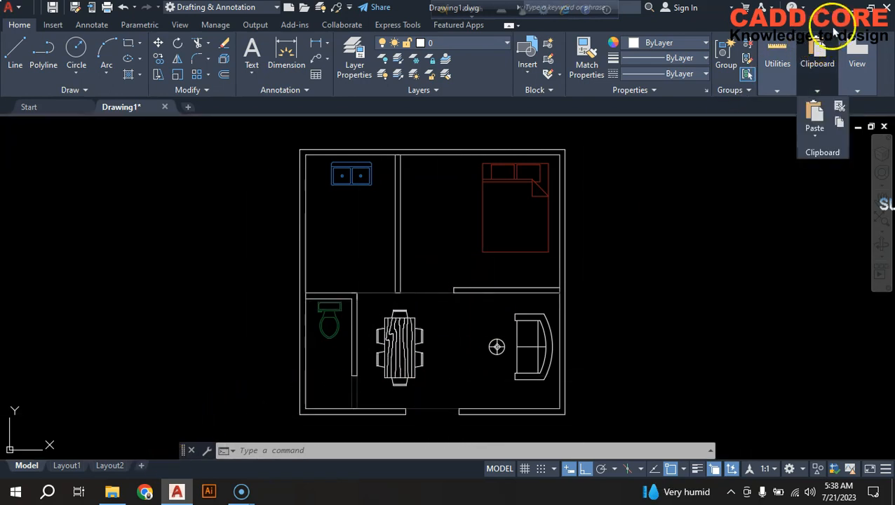
{"action": "left_click", "coordinate": [850, 12]}
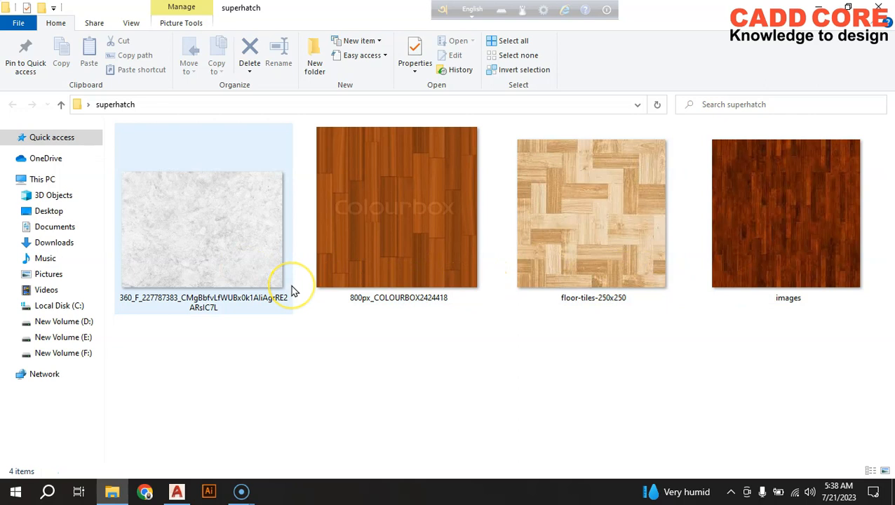
{"action": "left_click", "coordinate": [178, 490]}
Hide the furniture and fixtures in the floor plan: bed, sink, toilet, dining table, round table and sofa.
{"action": "left_click", "coordinate": [504, 202]}
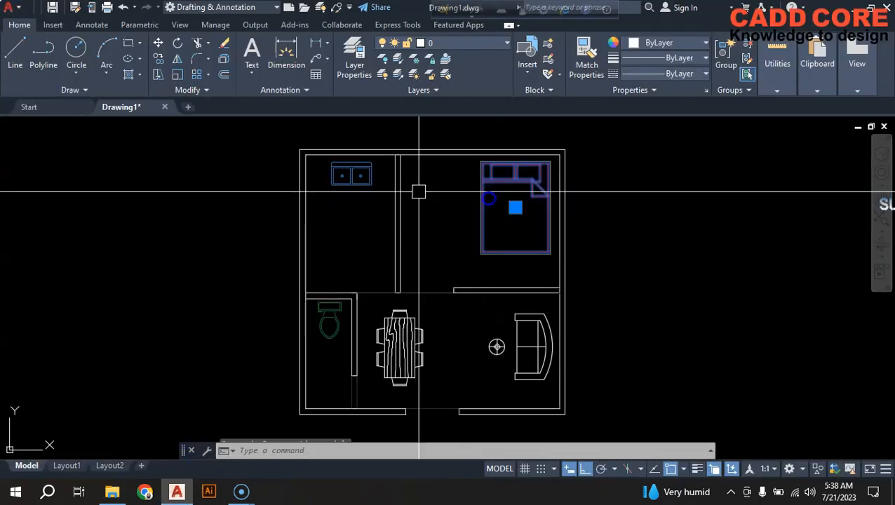
{"action": "left_click", "coordinate": [351, 173]}
{"action": "left_click", "coordinate": [329, 319]}
{"action": "left_click", "coordinate": [414, 344]}
{"action": "left_click", "coordinate": [497, 346]}
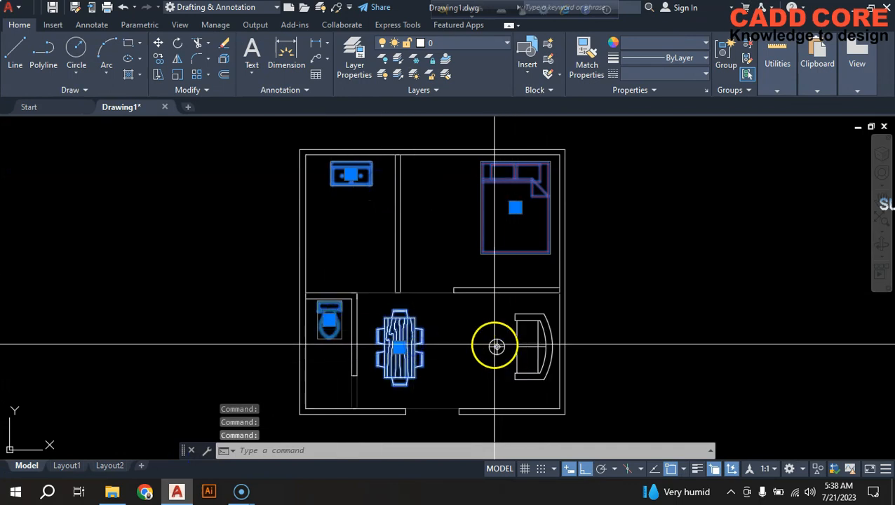
{"action": "right_click", "coordinate": [435, 230]}
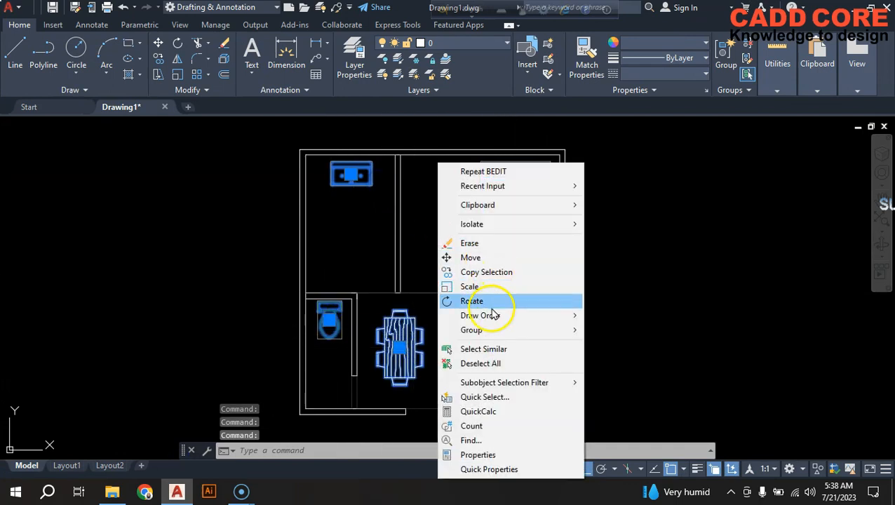
{"action": "mouse_move", "coordinate": [501, 224]}
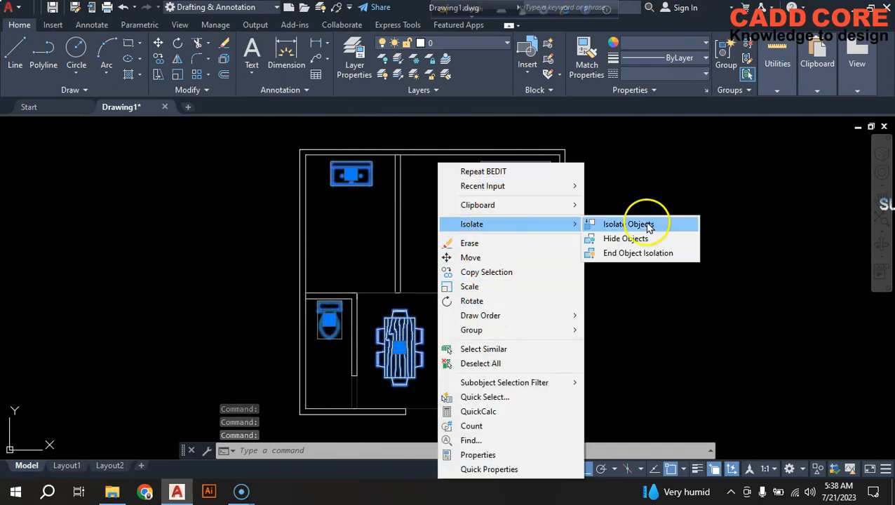
{"action": "left_click", "coordinate": [634, 238]}
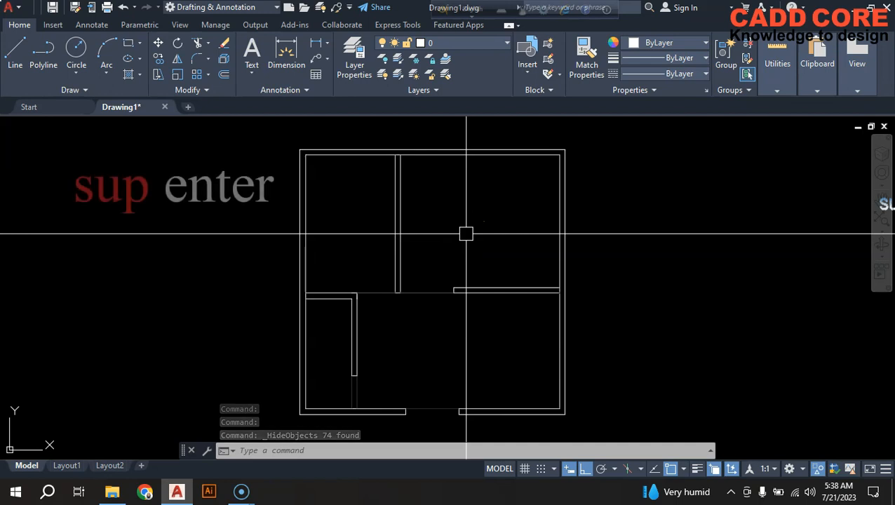
Start a SUPERHATCH image pattern with the file "images", keeping relative path and on-screen insertion point and scale.
{"action": "type", "text": "up"}
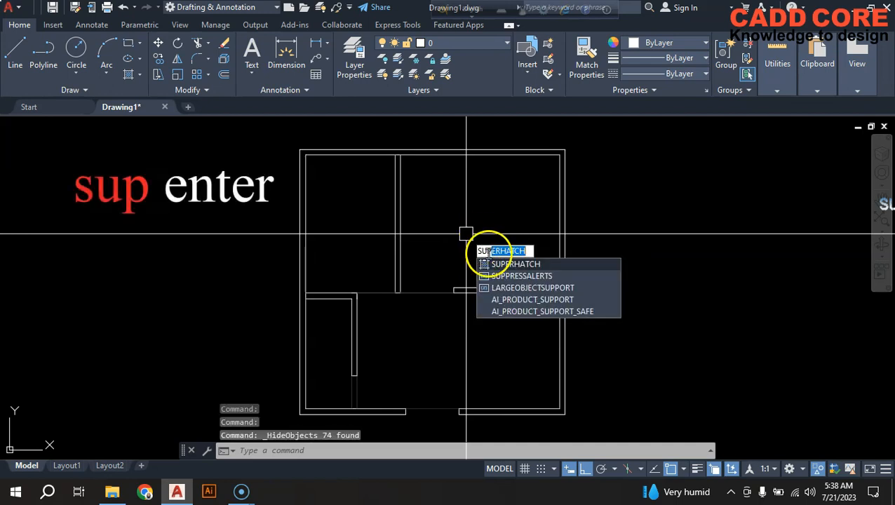
{"action": "left_click", "coordinate": [518, 264]}
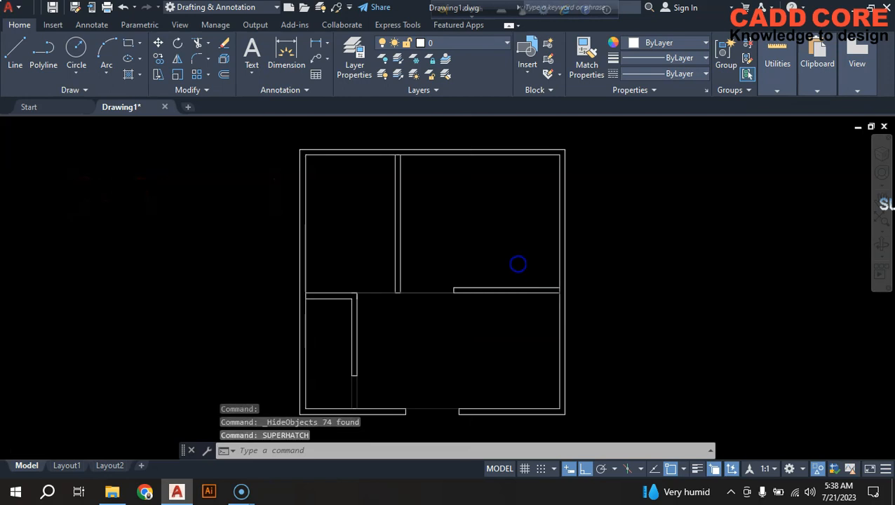
{"action": "left_click_drag", "start_coordinate": [448, 144], "coordinate": [699, 174]}
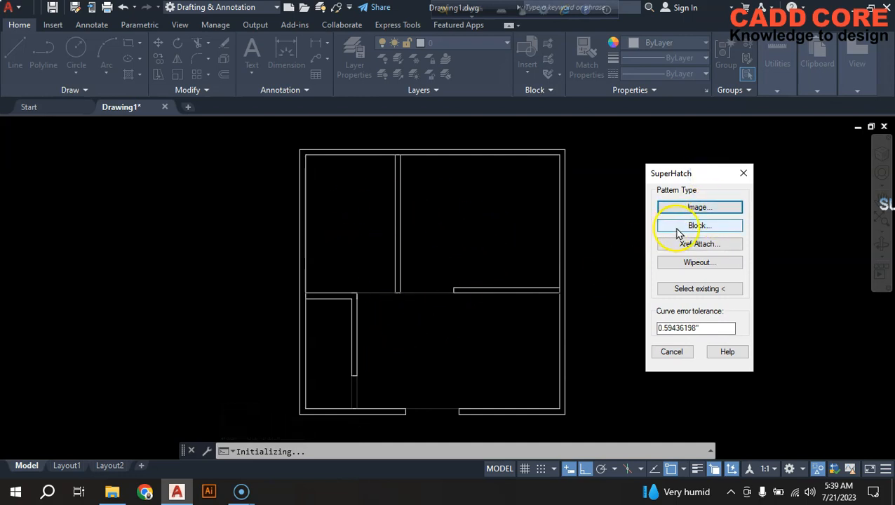
{"action": "left_click", "coordinate": [692, 209]}
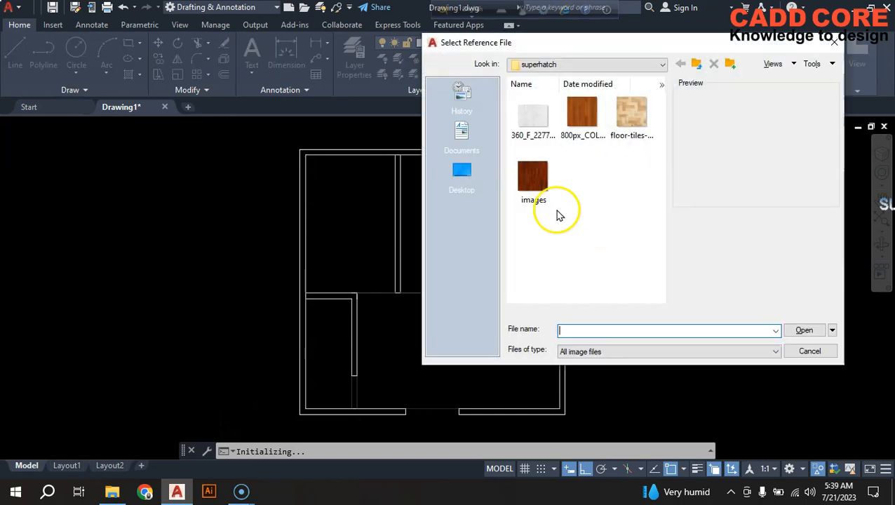
{"action": "left_click_drag", "start_coordinate": [537, 51], "coordinate": [500, 114]}
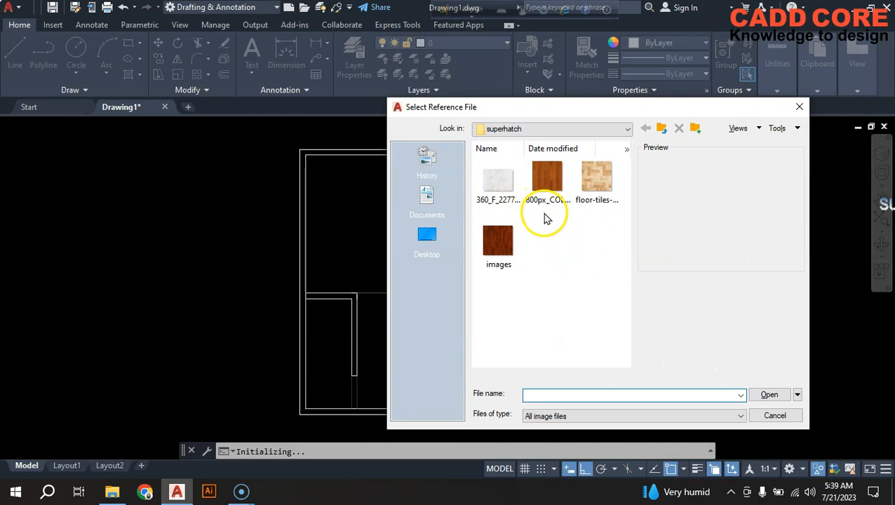
{"action": "left_click", "coordinate": [509, 247]}
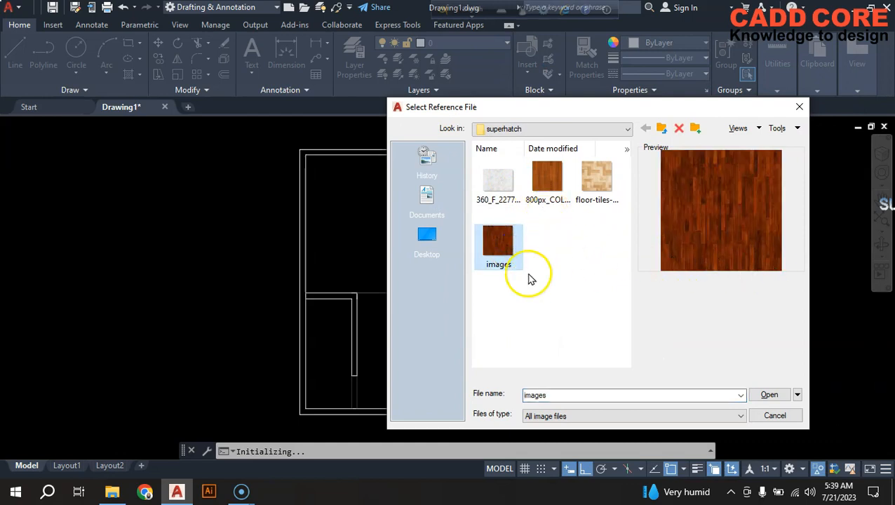
{"action": "left_click", "coordinate": [768, 395]}
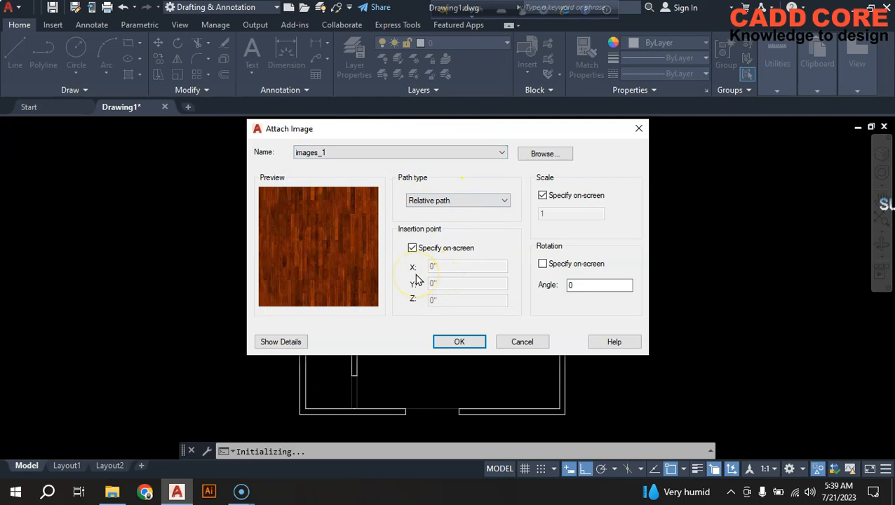
{"action": "left_click", "coordinate": [457, 341]}
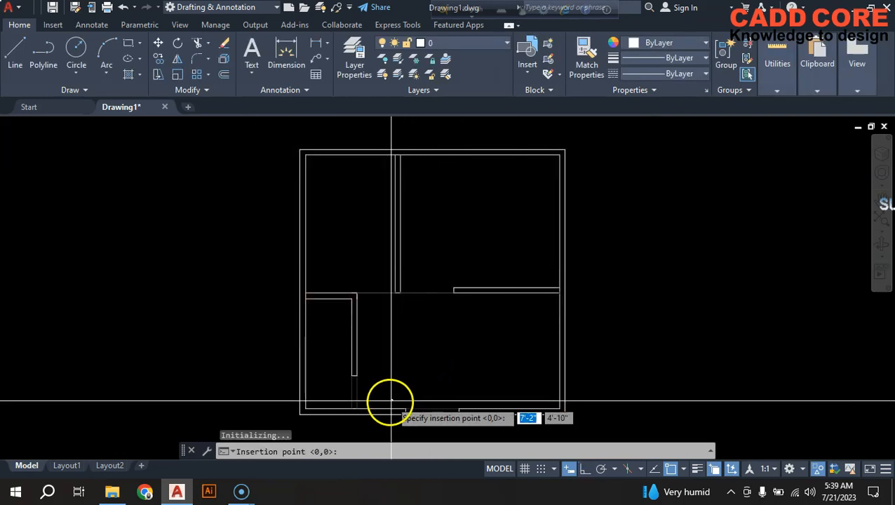
Insert the image at the living and dining room's lower-left corner, scale it on screen to span the room, and fill that room.
{"action": "middle_click_drag", "start_coordinate": [412, 363], "coordinate": [370, 317]}
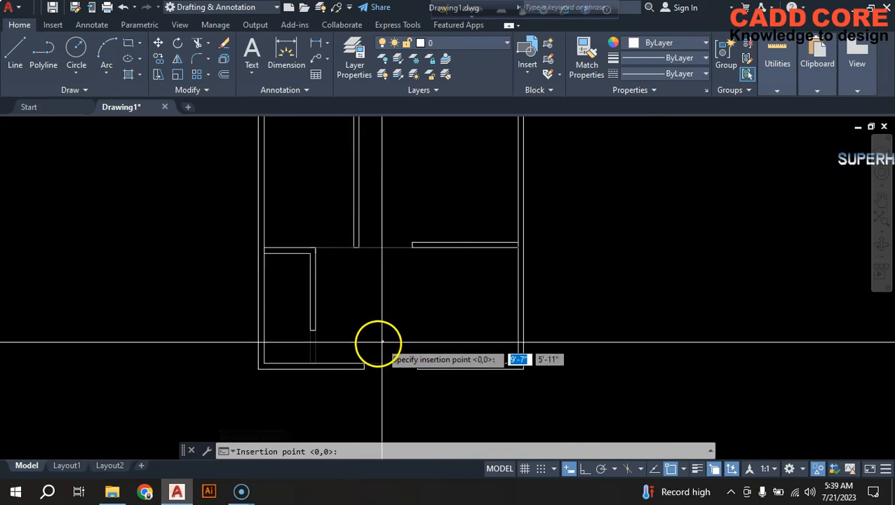
{"action": "left_click", "coordinate": [342, 354]}
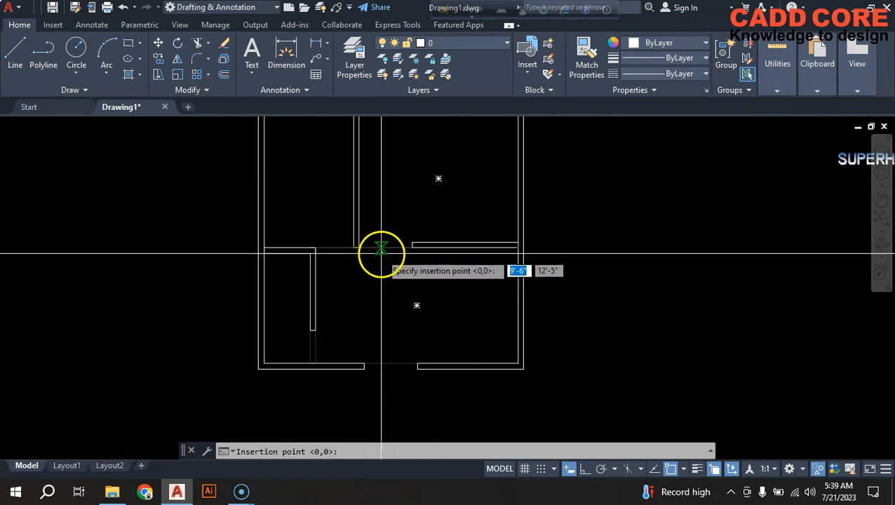
{"action": "scroll", "coordinate": [327, 362], "scroll_direction": "up", "scroll_amount": 3}
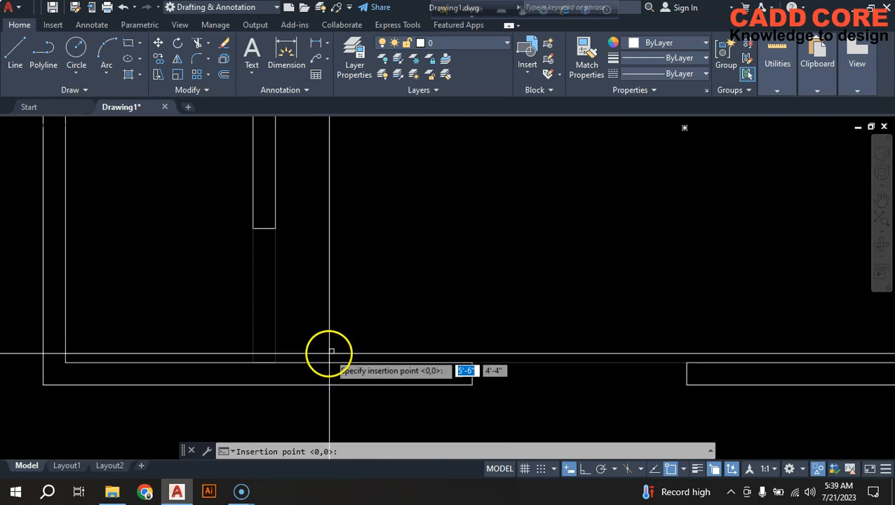
{"action": "left_click", "coordinate": [276, 363]}
{"action": "scroll", "coordinate": [322, 352], "scroll_direction": "down", "scroll_amount": 5}
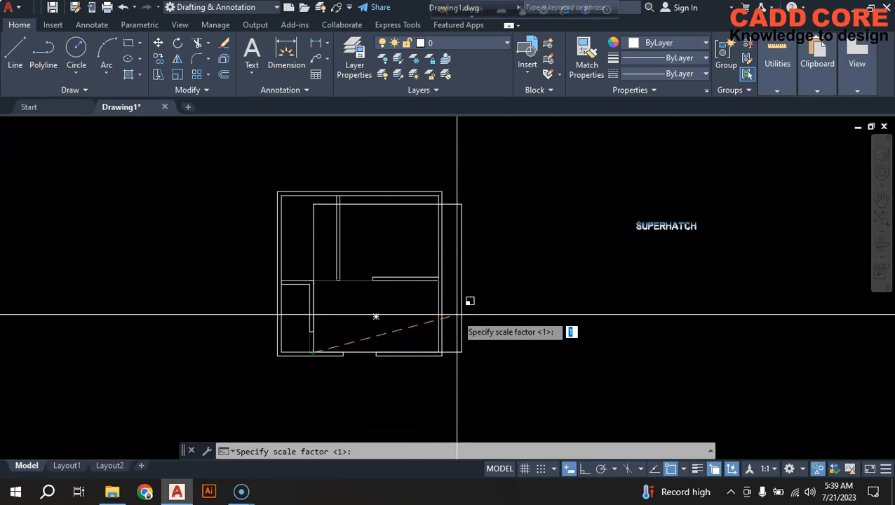
{"action": "scroll", "coordinate": [456, 316], "scroll_direction": "up", "scroll_amount": 2}
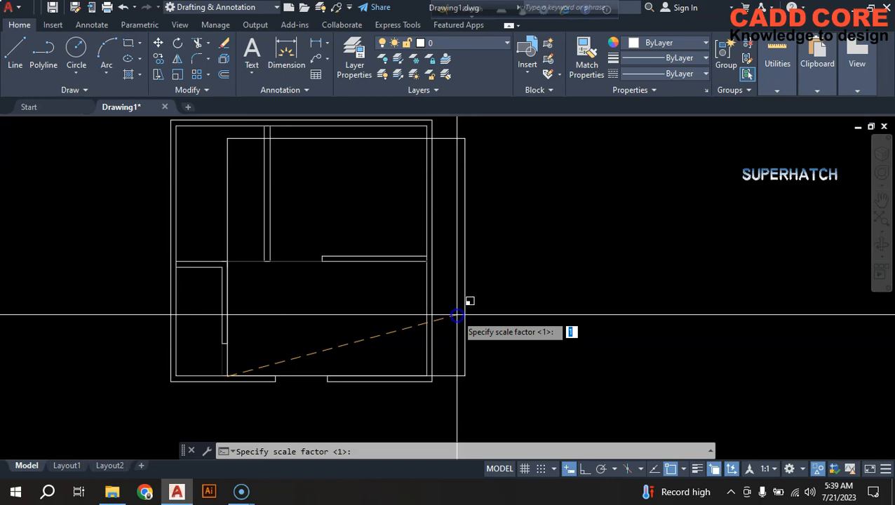
{"action": "key", "text": "Return"}
{"action": "left_click", "coordinate": [474, 349]}
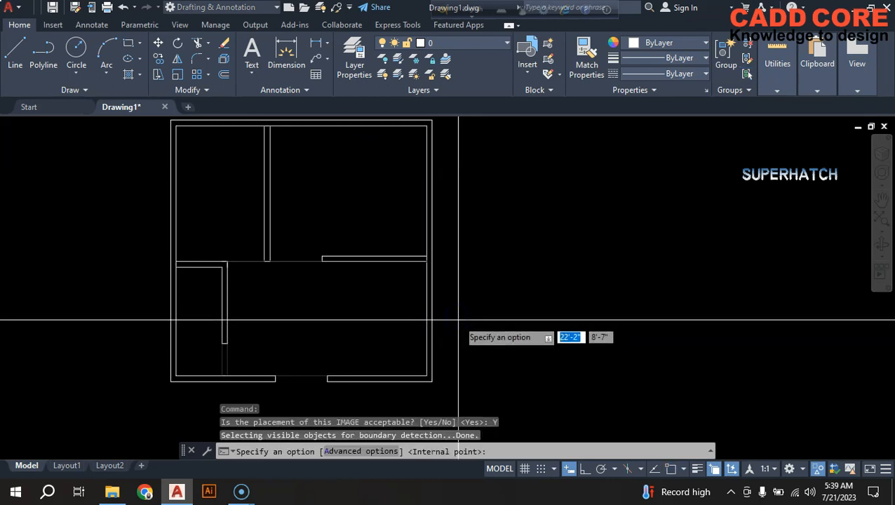
{"action": "left_click", "coordinate": [325, 313]}
{"action": "key", "text": "Return"}
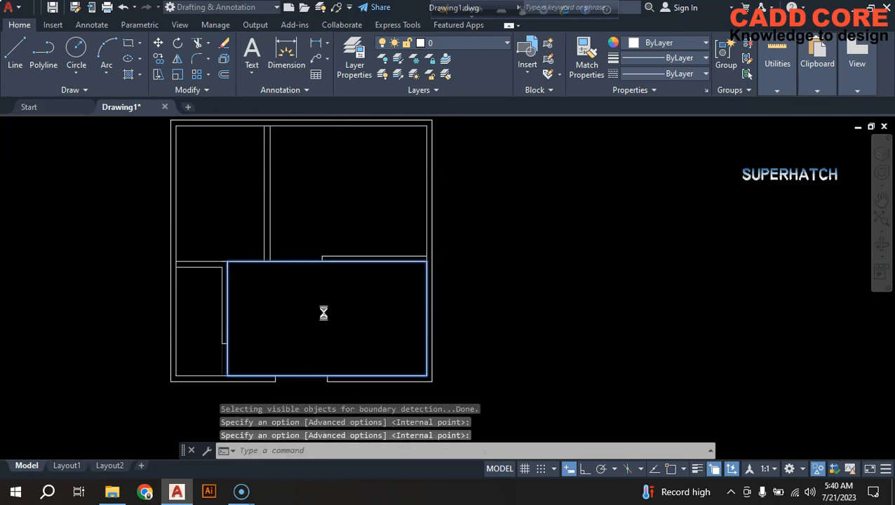
Start another Super Hatch image pattern with 800px_COLOURBOX2424418, keeping on-screen insertion point and scale.
{"action": "scroll", "coordinate": [529, 313], "scroll_direction": "down", "scroll_amount": 1}
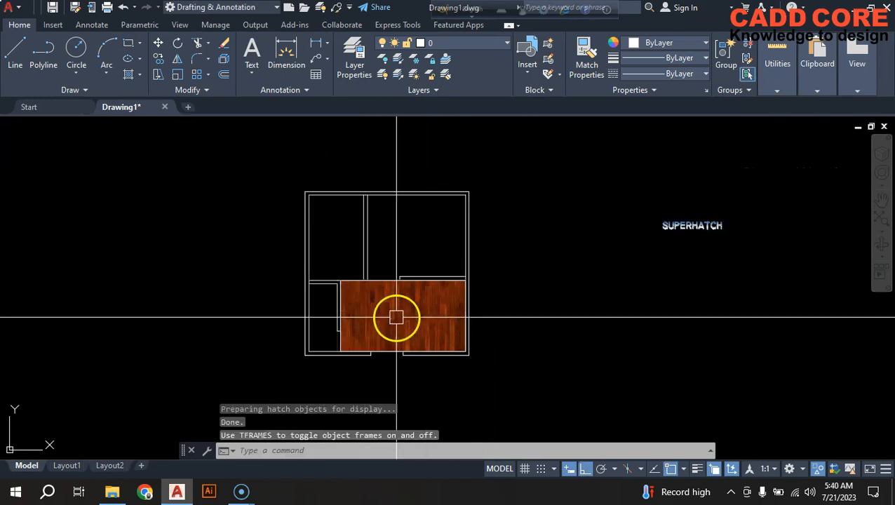
{"action": "scroll", "coordinate": [400, 313], "scroll_direction": "up", "scroll_amount": 2}
{"action": "middle_click_drag", "start_coordinate": [394, 310], "coordinate": [393, 322]}
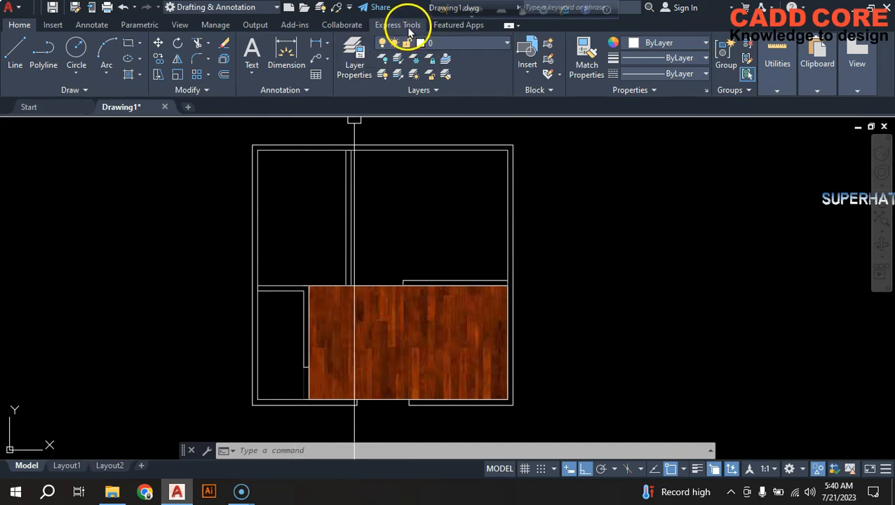
{"action": "middle_click_drag", "start_coordinate": [457, 215], "coordinate": [466, 213]}
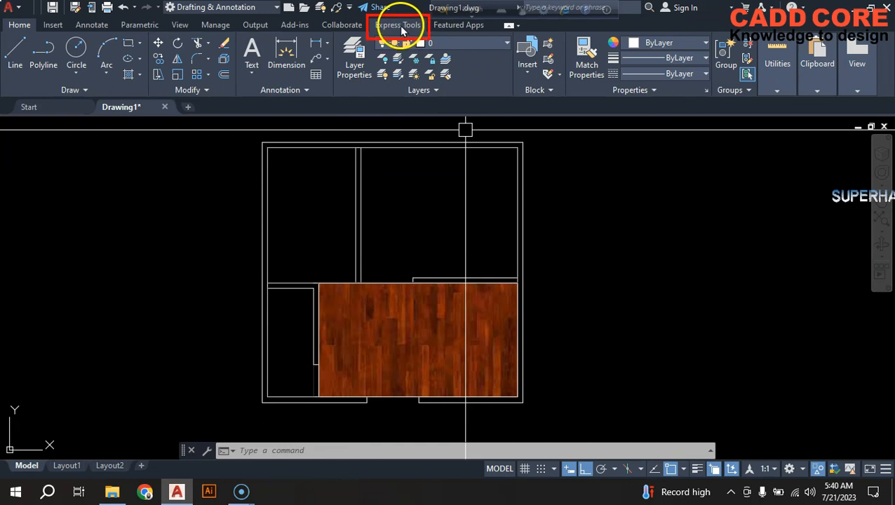
{"action": "left_click", "coordinate": [399, 25]}
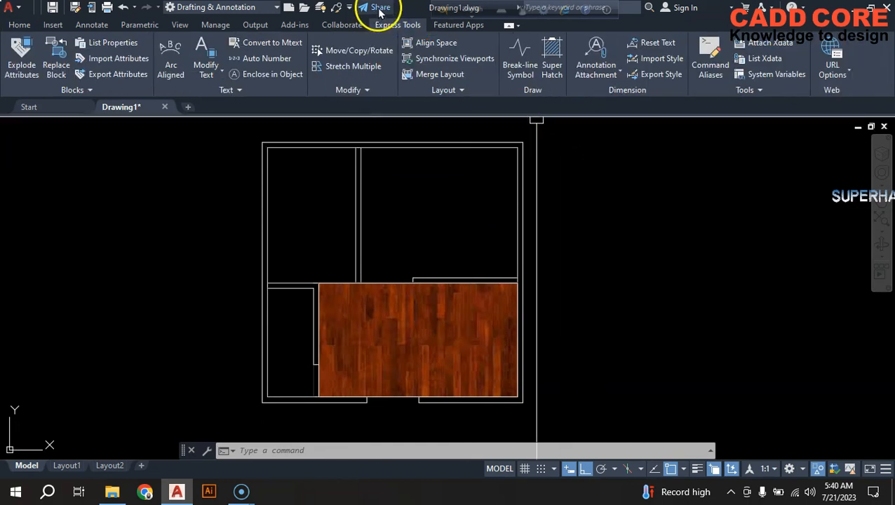
{"action": "left_click", "coordinate": [554, 60]}
{"action": "left_click", "coordinate": [453, 177]}
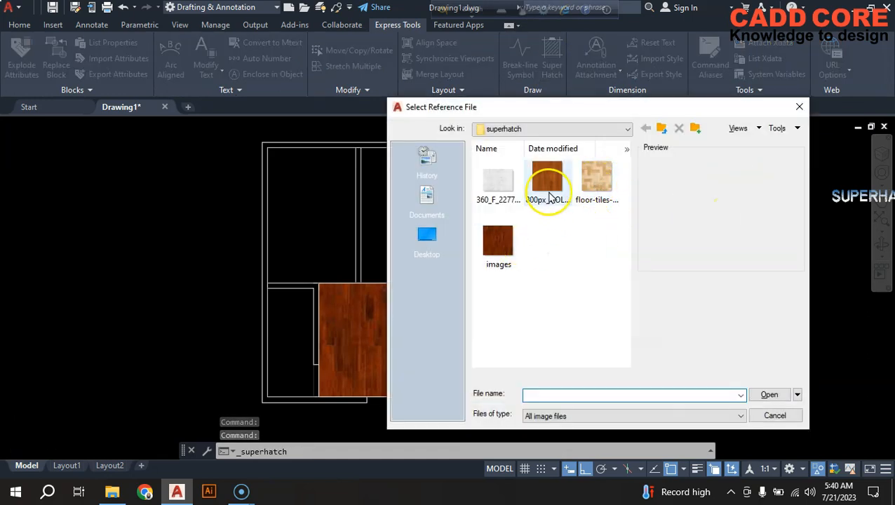
{"action": "left_click", "coordinate": [547, 188]}
{"action": "left_click", "coordinate": [767, 394]}
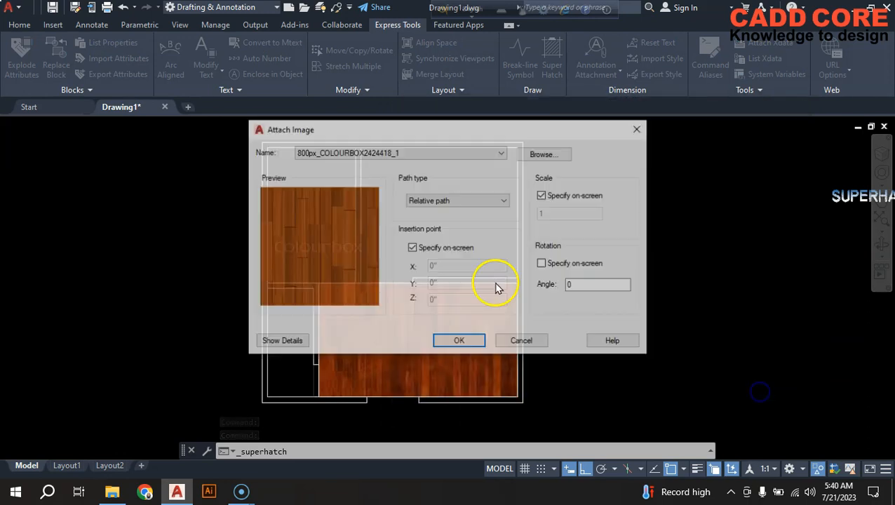
{"action": "left_click", "coordinate": [456, 343]}
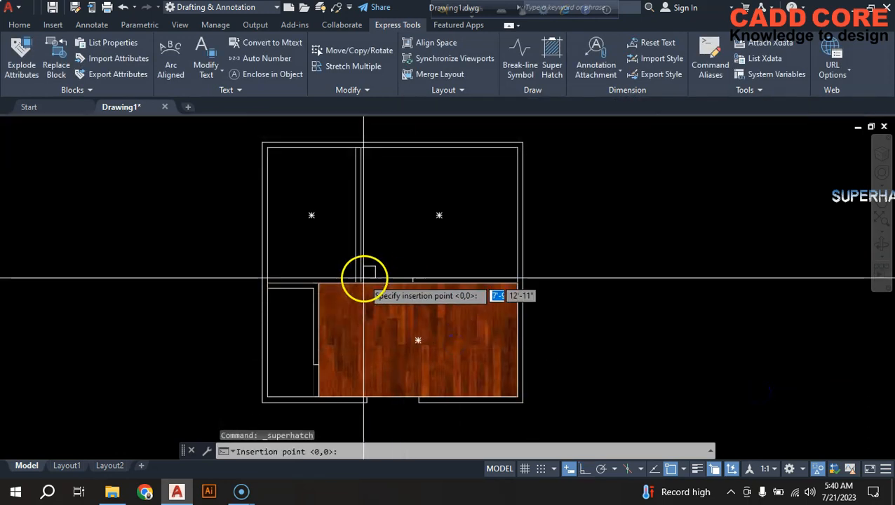
Insert the wood image at the bedroom's lower-left corner, scale it on screen beyond the room, and fill the bedroom.
{"action": "left_click", "coordinate": [361, 283]}
{"action": "scroll", "coordinate": [455, 219], "scroll_direction": "down", "scroll_amount": 3}
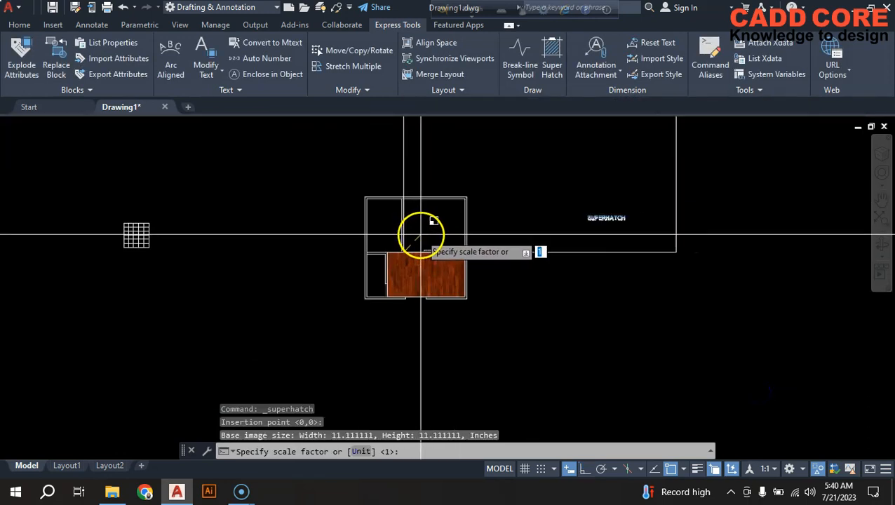
{"action": "scroll", "coordinate": [439, 239], "scroll_direction": "down", "scroll_amount": 1}
{"action": "left_click", "coordinate": [439, 239]}
{"action": "left_click", "coordinate": [449, 272]}
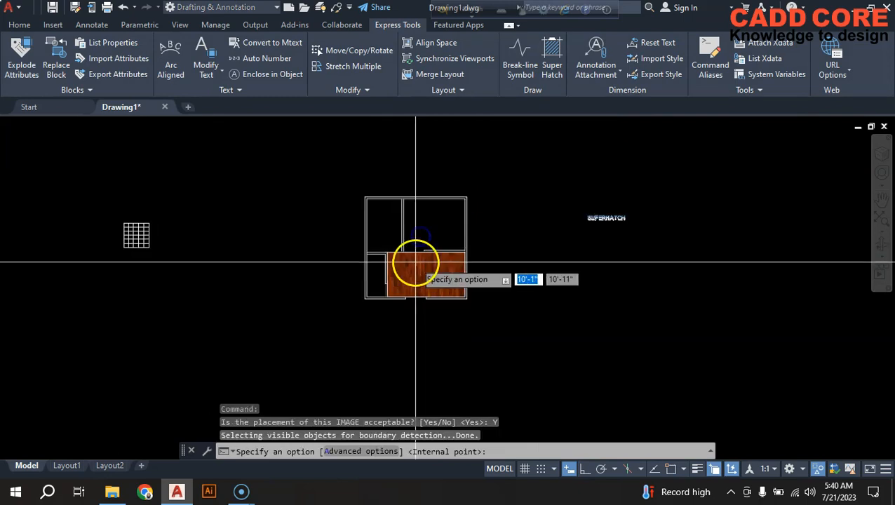
{"action": "left_click", "coordinate": [418, 223]}
{"action": "key", "text": "Return"}
{"action": "scroll", "coordinate": [442, 196], "scroll_direction": "up", "scroll_amount": 2}
{"action": "scroll", "coordinate": [436, 224], "scroll_direction": "down", "scroll_amount": 4}
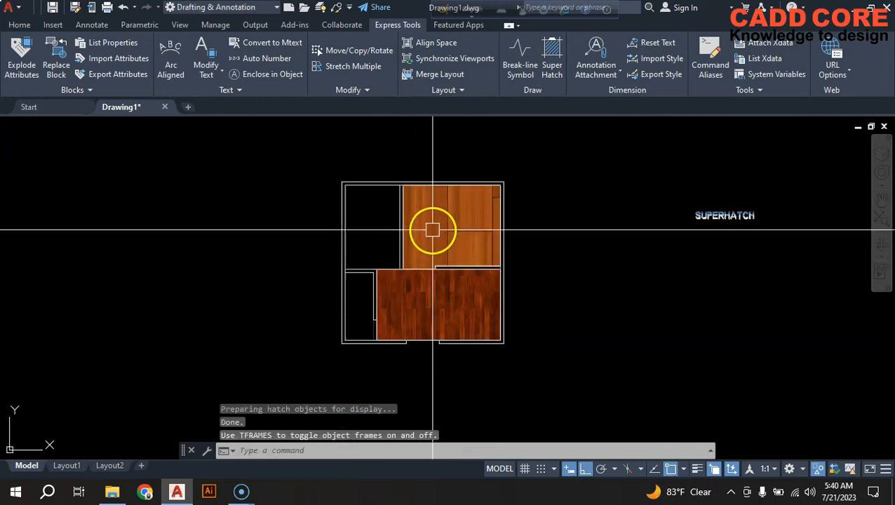
{"action": "scroll", "coordinate": [447, 224], "scroll_direction": "up", "scroll_amount": 2}
{"action": "scroll", "coordinate": [447, 231], "scroll_direction": "up", "scroll_amount": 2}
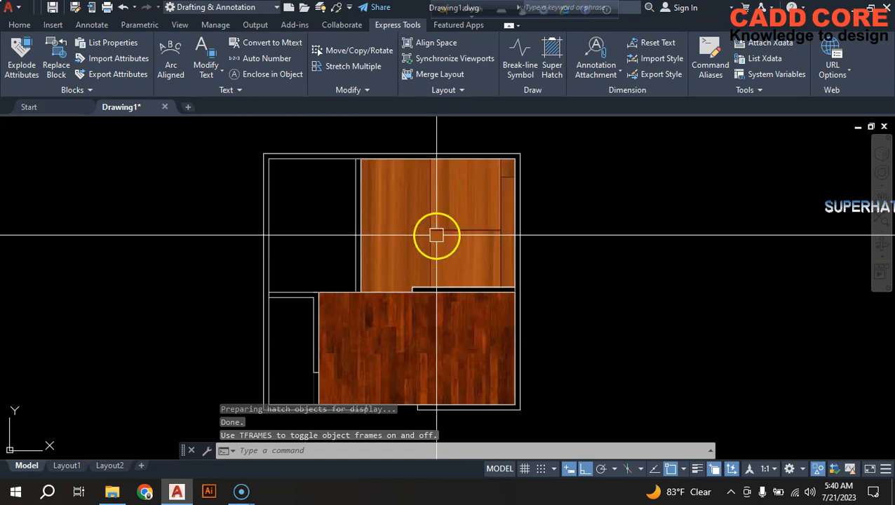
{"action": "scroll", "coordinate": [430, 230], "scroll_direction": "down", "scroll_amount": 2}
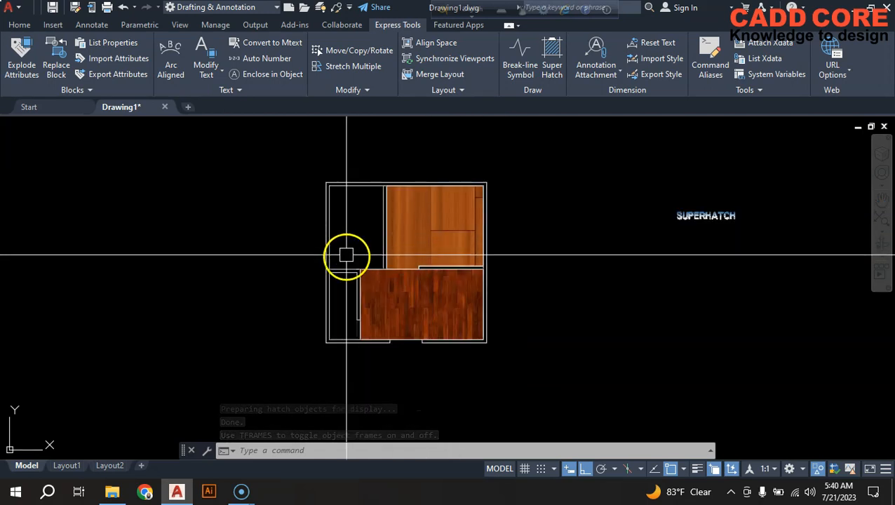
Start a Super Hatch image pattern with the marble image 360_F_227787383, keeping relative path and on-screen insertion point and scale.
{"action": "scroll", "coordinate": [349, 224], "scroll_direction": "up", "scroll_amount": 2}
{"action": "middle_click_drag", "start_coordinate": [365, 214], "coordinate": [375, 248]}
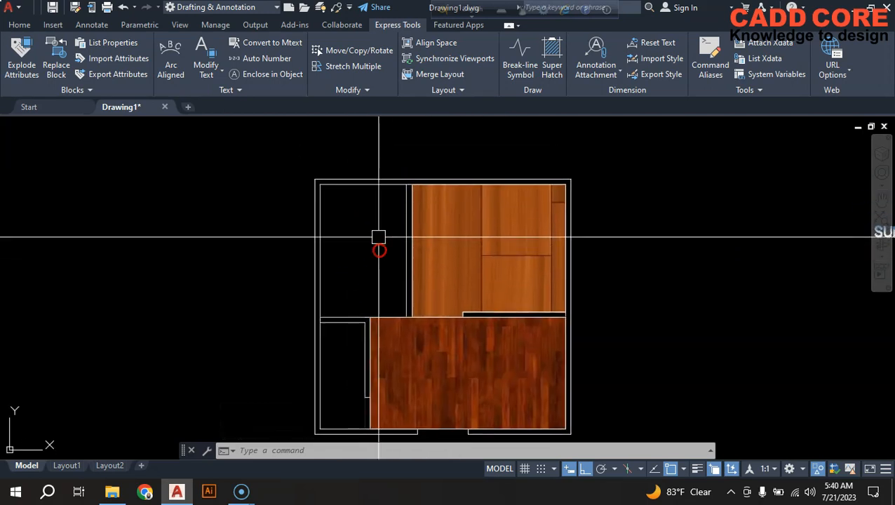
{"action": "middle_click_drag", "start_coordinate": [365, 214], "coordinate": [363, 153]}
{"action": "middle_click_drag", "start_coordinate": [340, 309], "coordinate": [339, 263]}
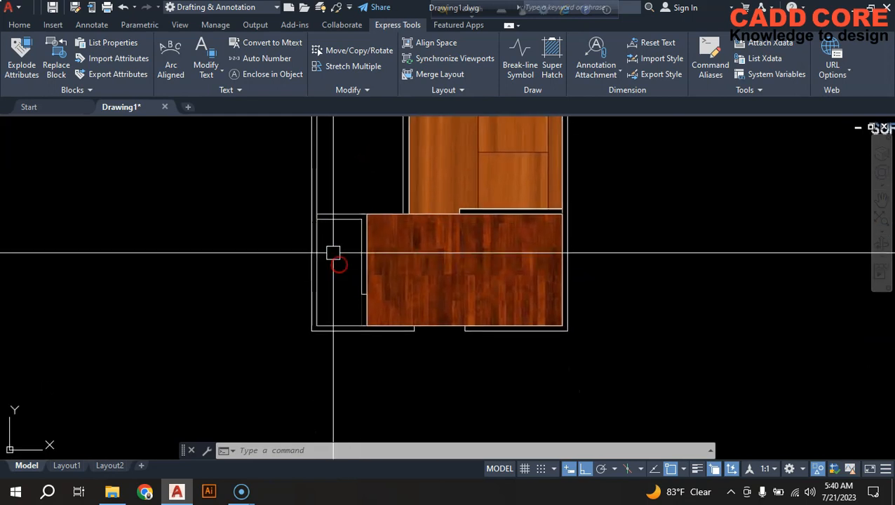
{"action": "left_click", "coordinate": [552, 61]}
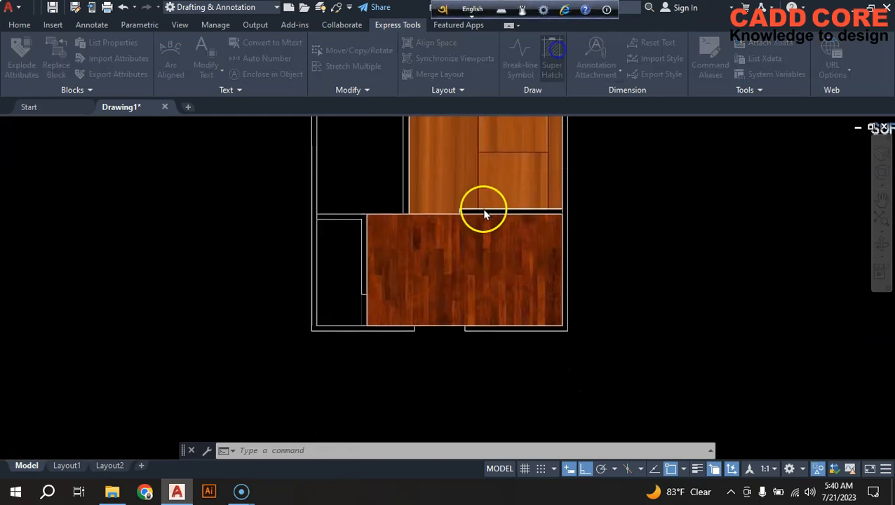
{"action": "left_click", "coordinate": [446, 178]}
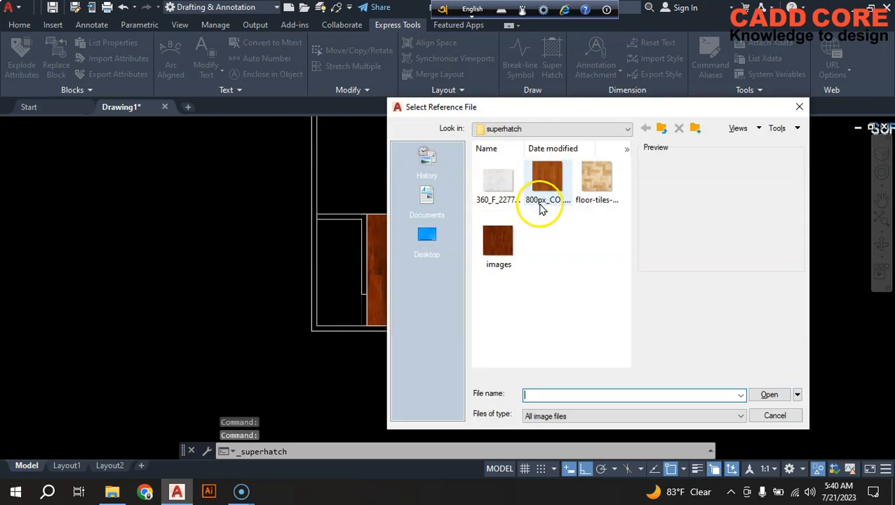
{"action": "left_click", "coordinate": [497, 186]}
{"action": "left_click", "coordinate": [765, 394]}
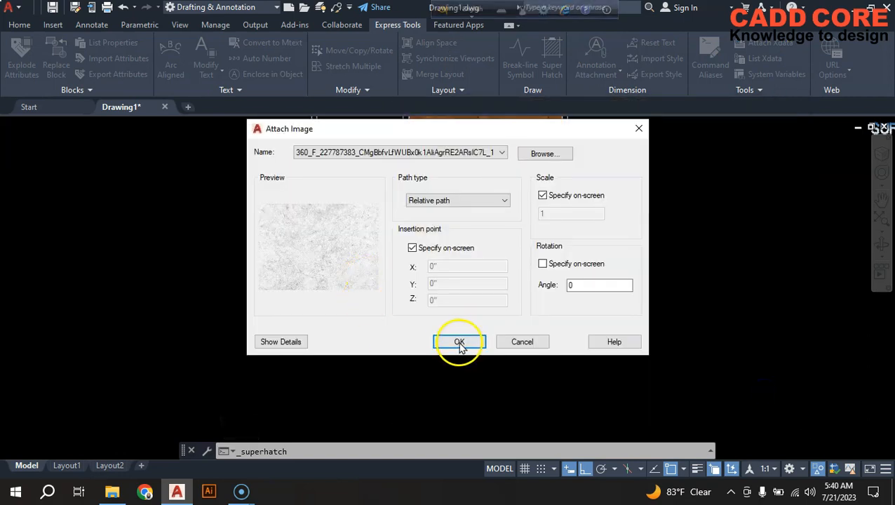
{"action": "left_click", "coordinate": [457, 341]}
Insert the marble image at the toilet room's lower-left corner, scale it on screen to cover the room, and fill that room.
{"action": "left_click", "coordinate": [318, 325]}
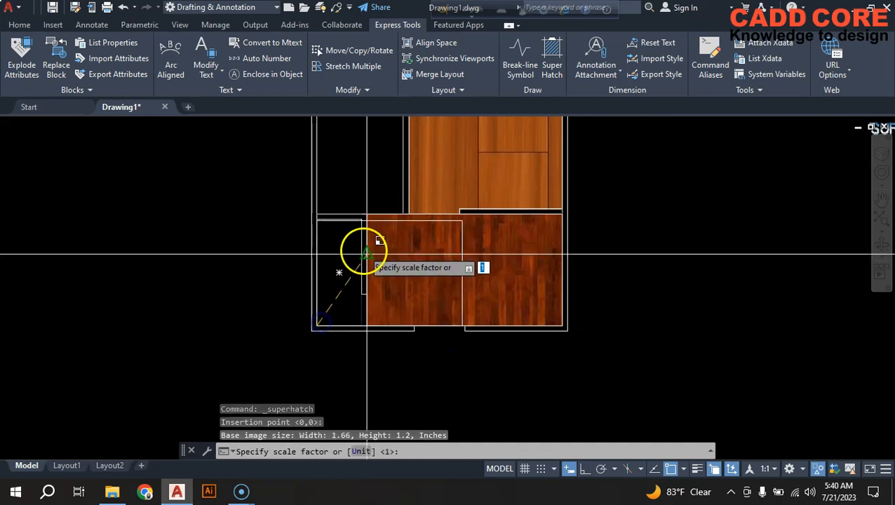
{"action": "left_click", "coordinate": [372, 231]}
{"action": "key", "text": "Return"}
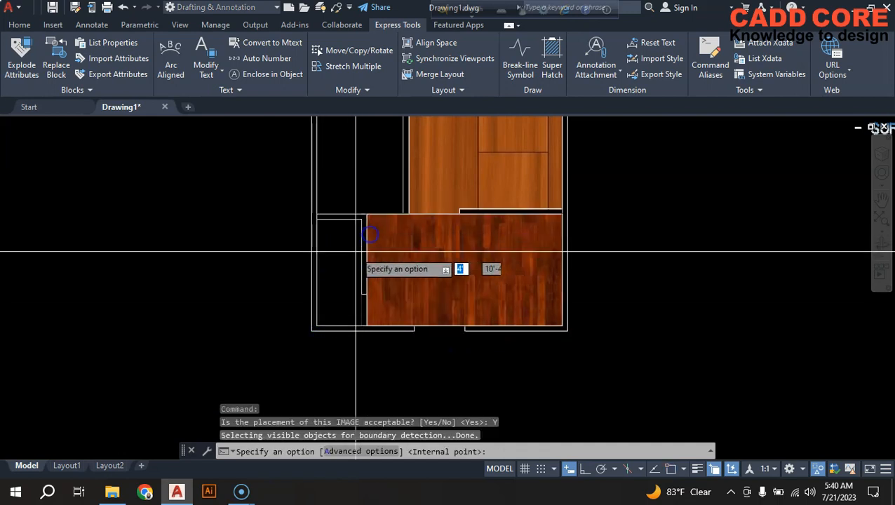
{"action": "left_click", "coordinate": [342, 262]}
{"action": "key", "text": "Return"}
{"action": "scroll", "coordinate": [379, 250], "scroll_direction": "down", "scroll_amount": 2}
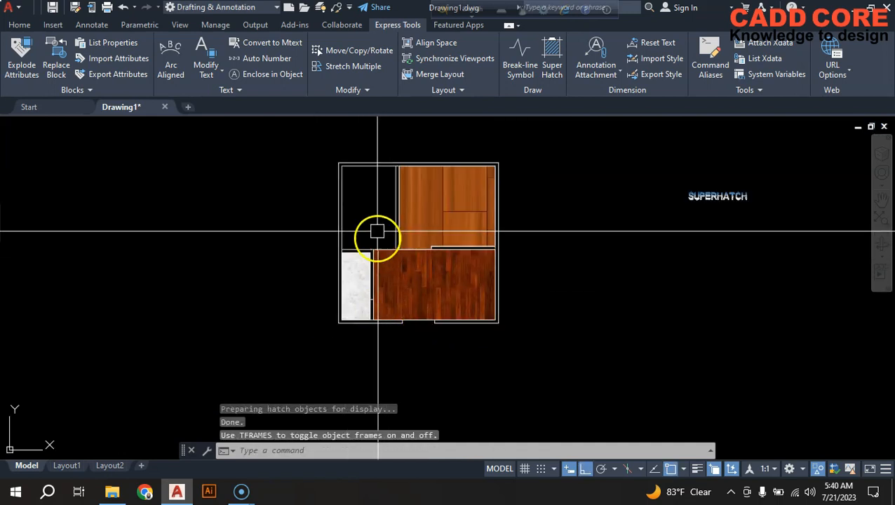
Move the tile grid block horizontally to the right, closer to the floor plan.
{"action": "scroll", "coordinate": [400, 254], "scroll_direction": "down", "scroll_amount": 4}
{"action": "scroll", "coordinate": [225, 238], "scroll_direction": "up", "scroll_amount": 6}
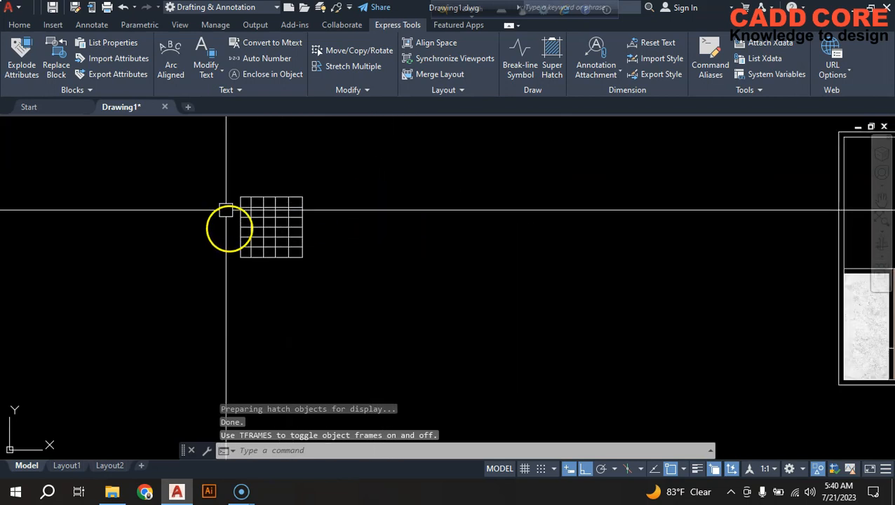
{"action": "scroll", "coordinate": [256, 209], "scroll_direction": "up", "scroll_amount": 2}
{"action": "left_click", "coordinate": [256, 212]}
{"action": "type", "text": "m"}
{"action": "key", "text": "Return"}
{"action": "left_click", "coordinate": [251, 314]}
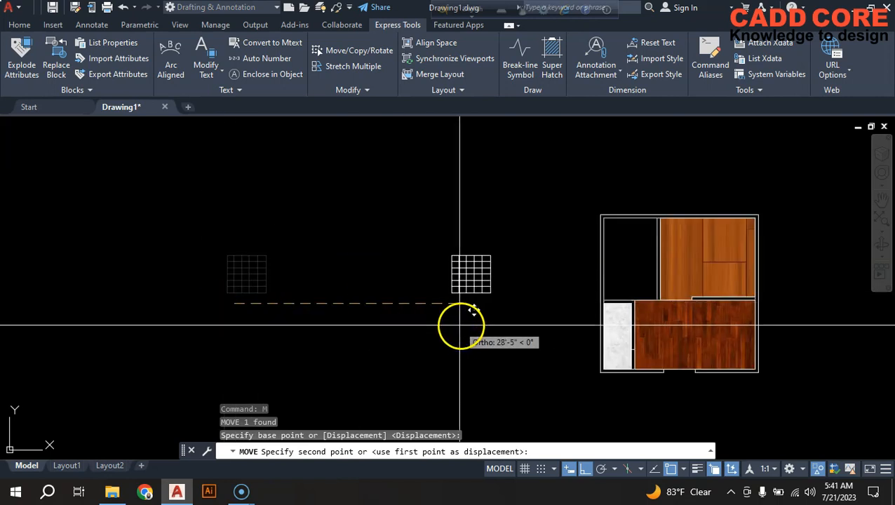
{"action": "left_click", "coordinate": [495, 322]}
Start a Super Hatch block pattern with the defined block TILES, keeping its parameters specified on screen.
{"action": "middle_click_drag", "start_coordinate": [586, 300], "coordinate": [313, 288]}
{"action": "scroll", "coordinate": [354, 253], "scroll_direction": "up", "scroll_amount": 2}
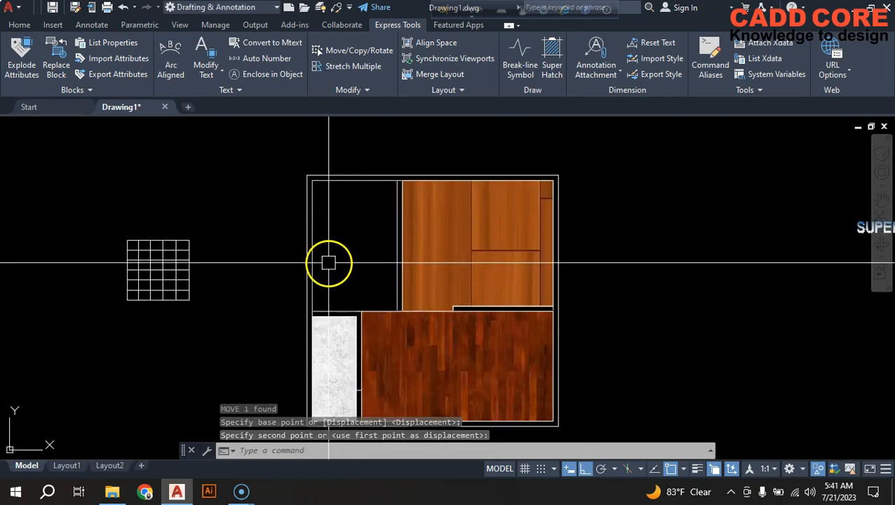
{"action": "scroll", "coordinate": [133, 266], "scroll_direction": "up", "scroll_amount": 4}
{"action": "scroll", "coordinate": [225, 274], "scroll_direction": "down", "scroll_amount": 4}
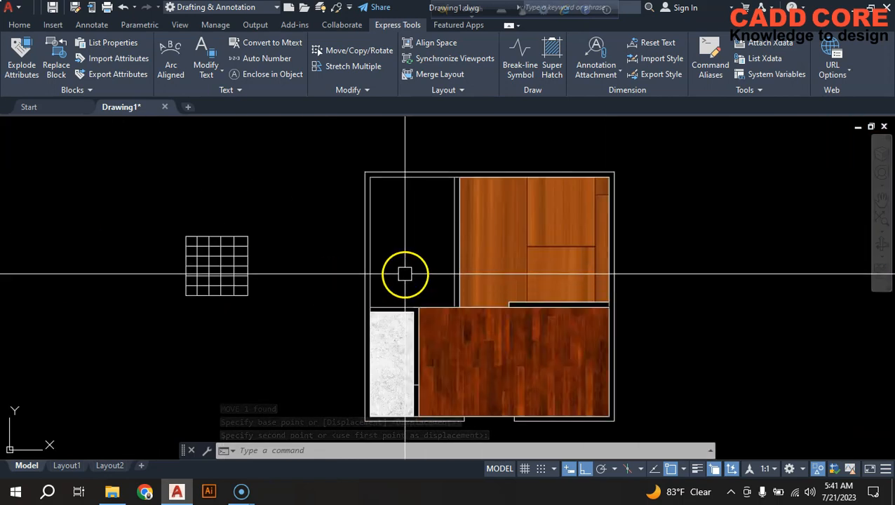
{"action": "middle_click_drag", "start_coordinate": [414, 252], "coordinate": [355, 186]}
{"action": "middle_click_drag", "start_coordinate": [364, 235], "coordinate": [375, 236]}
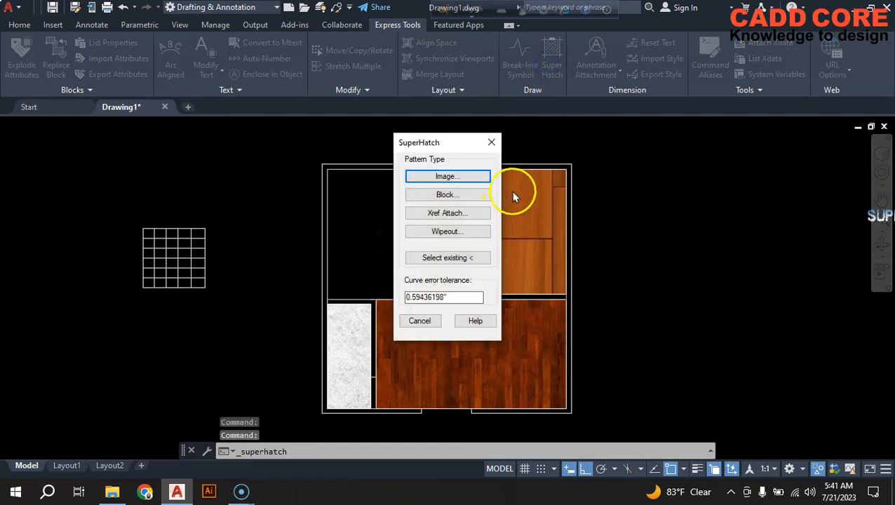
{"action": "left_click", "coordinate": [453, 197]}
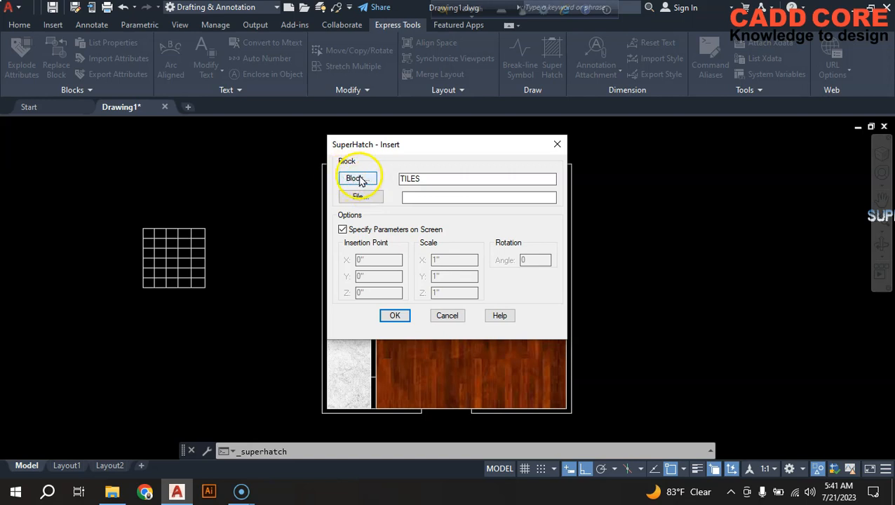
{"action": "left_click", "coordinate": [359, 180]}
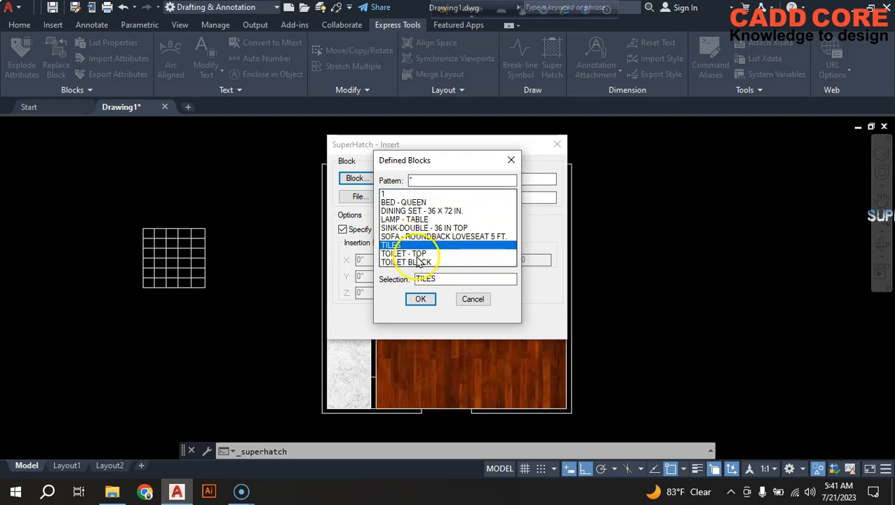
{"action": "left_click", "coordinate": [422, 300]}
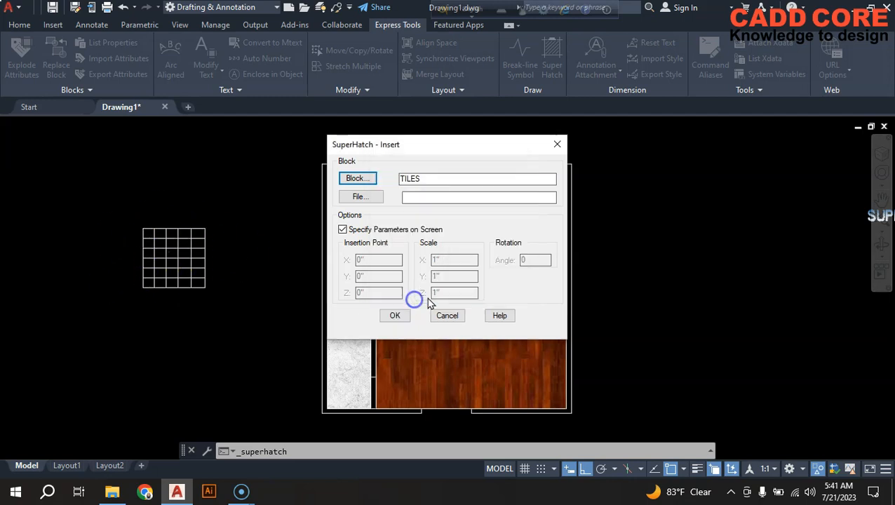
{"action": "left_click", "coordinate": [395, 316]}
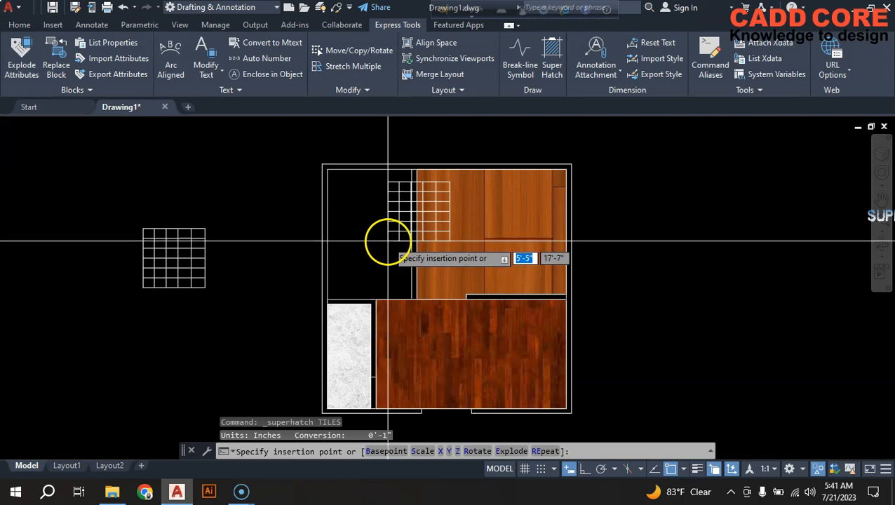
Place the TILES block at the kitchen's lower-left corner with scale 1 and rotation 0, and accept its extents as the tile spacing.
{"action": "scroll", "coordinate": [343, 288], "scroll_direction": "up", "scroll_amount": 2}
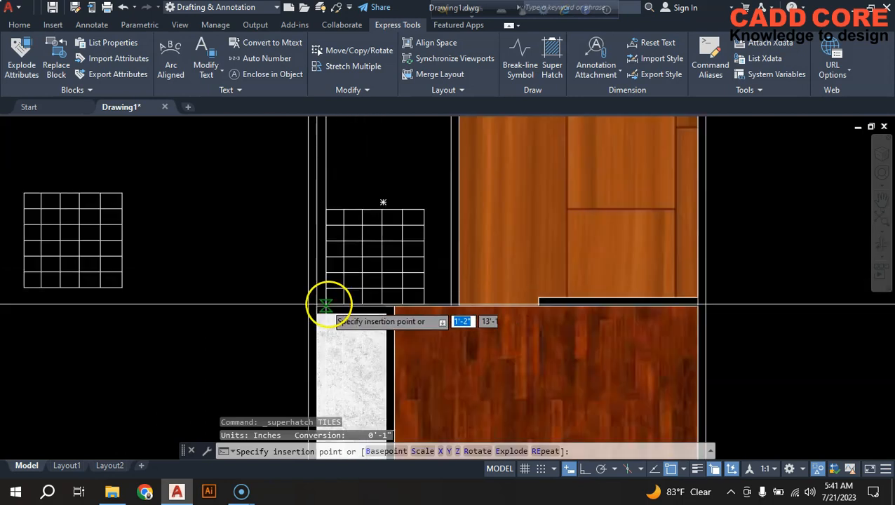
{"action": "left_click", "coordinate": [317, 306]}
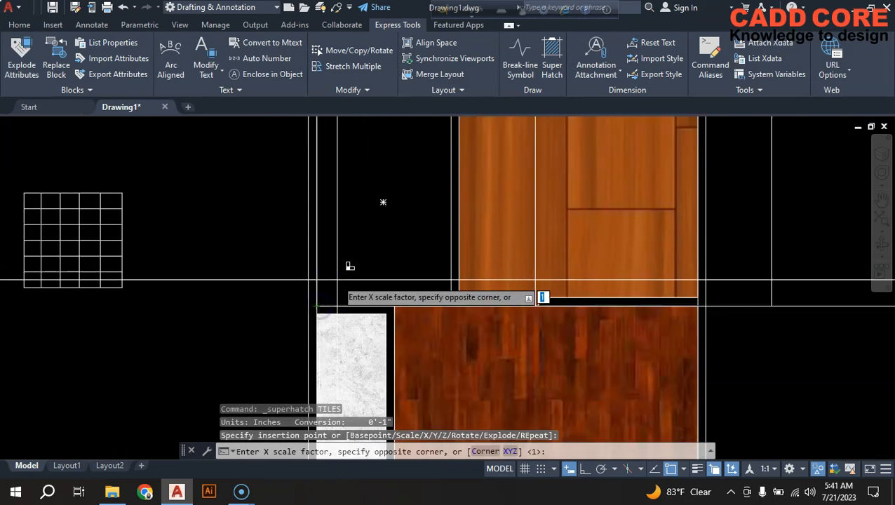
{"action": "key", "text": "Return"}
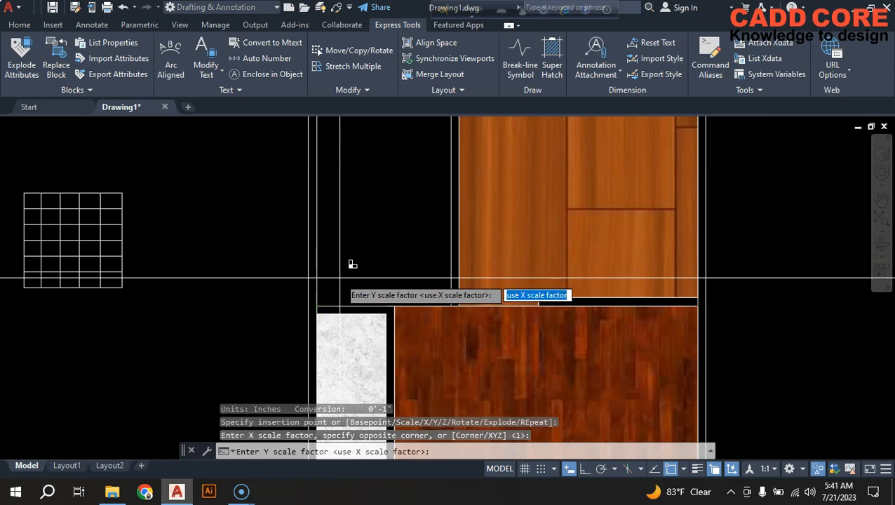
{"action": "key", "text": "Return"}
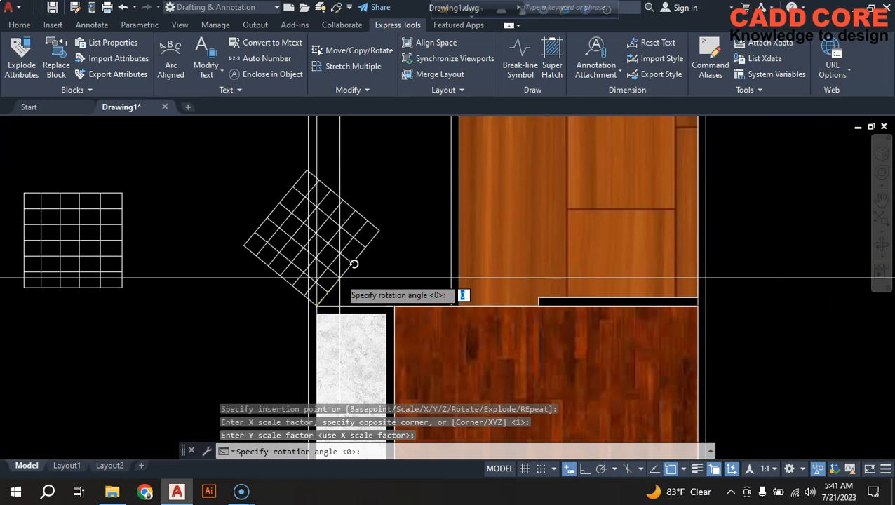
{"action": "key", "text": "Return"}
{"action": "key", "text": "Return"}
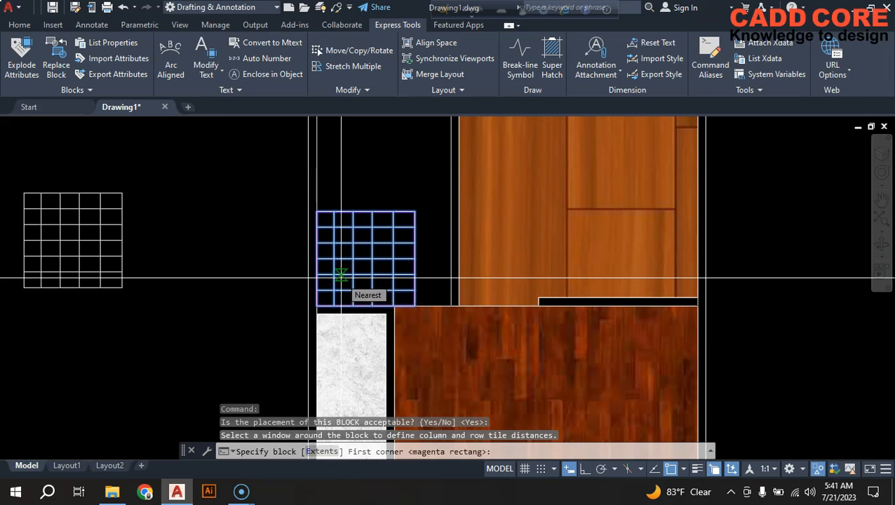
{"action": "key", "text": "Return"}
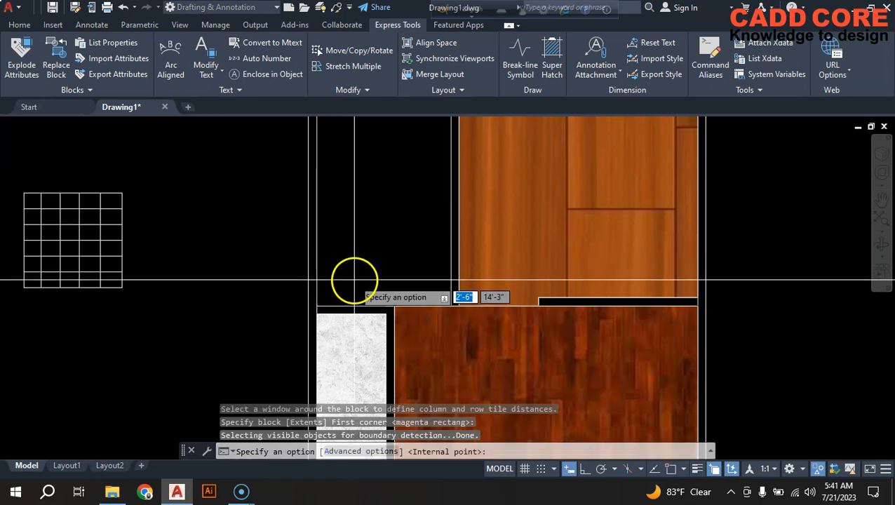
Fill the kitchen in the plan's upper-left corner with the tile block pattern.
{"action": "scroll", "coordinate": [354, 280], "scroll_direction": "down", "scroll_amount": 2}
{"action": "scroll", "coordinate": [363, 209], "scroll_direction": "up", "scroll_amount": 2}
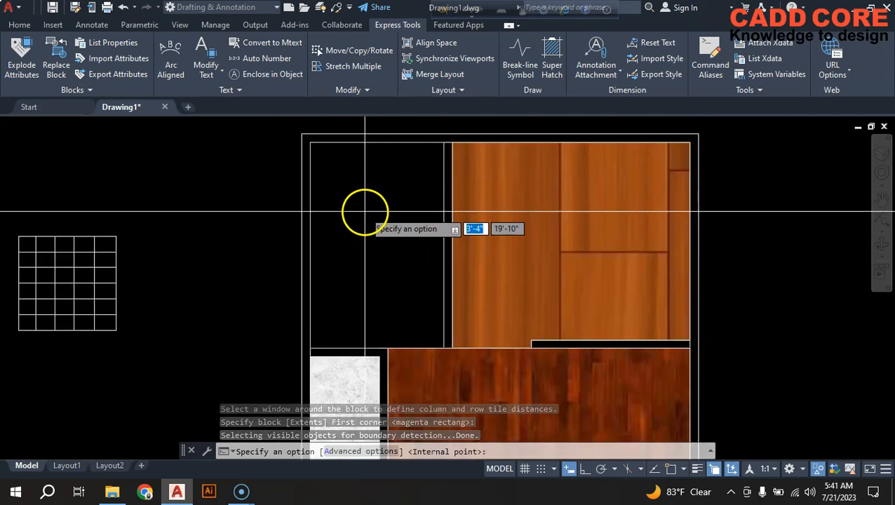
{"action": "middle_click_drag", "start_coordinate": [365, 209], "coordinate": [367, 232]}
{"action": "left_click", "coordinate": [375, 242]}
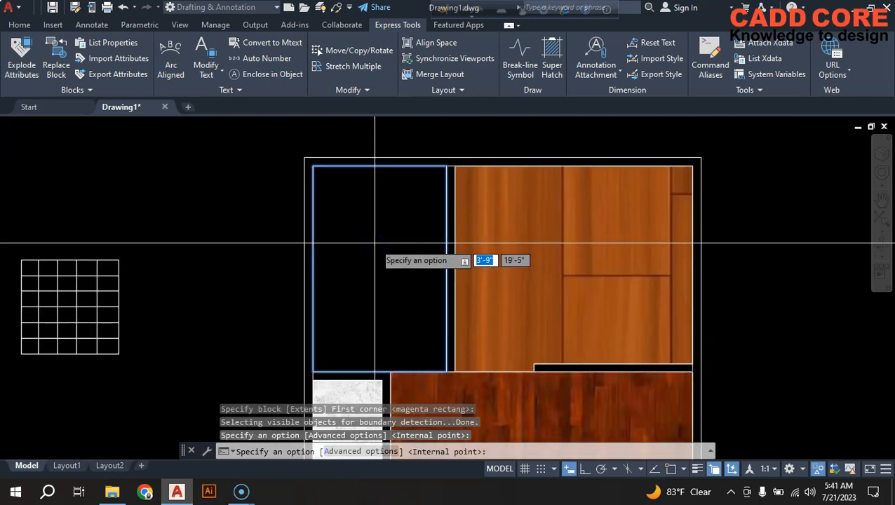
{"action": "key", "text": "Return"}
{"action": "scroll", "coordinate": [373, 244], "scroll_direction": "down", "scroll_amount": 4}
{"action": "scroll", "coordinate": [378, 232], "scroll_direction": "up", "scroll_amount": 2}
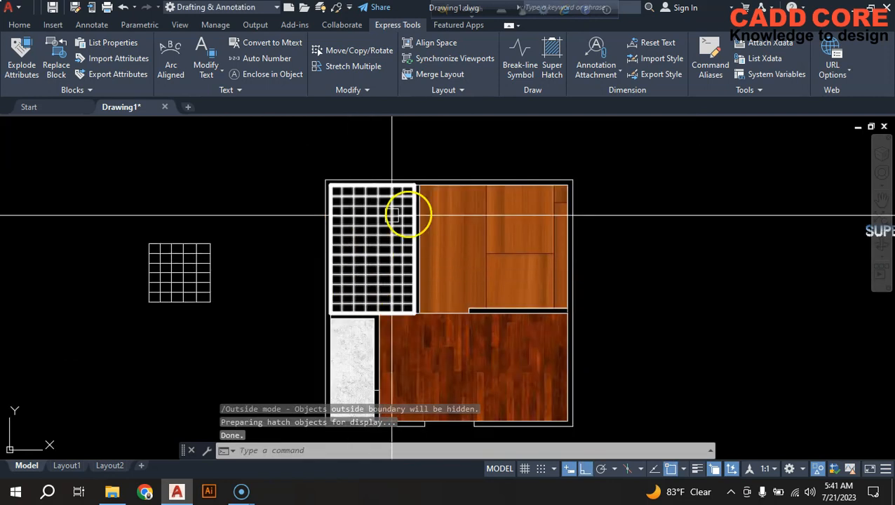
End the object isolation to bring back the hidden furniture and fixtures in the floor plan.
{"action": "middle_click_drag", "start_coordinate": [661, 263], "coordinate": [634, 238]}
{"action": "right_click", "coordinate": [591, 208]}
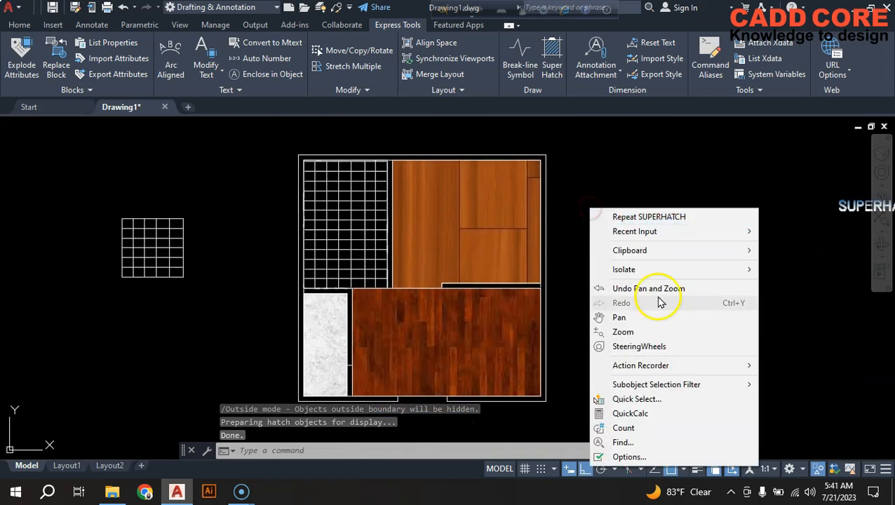
{"action": "mouse_move", "coordinate": [663, 269]}
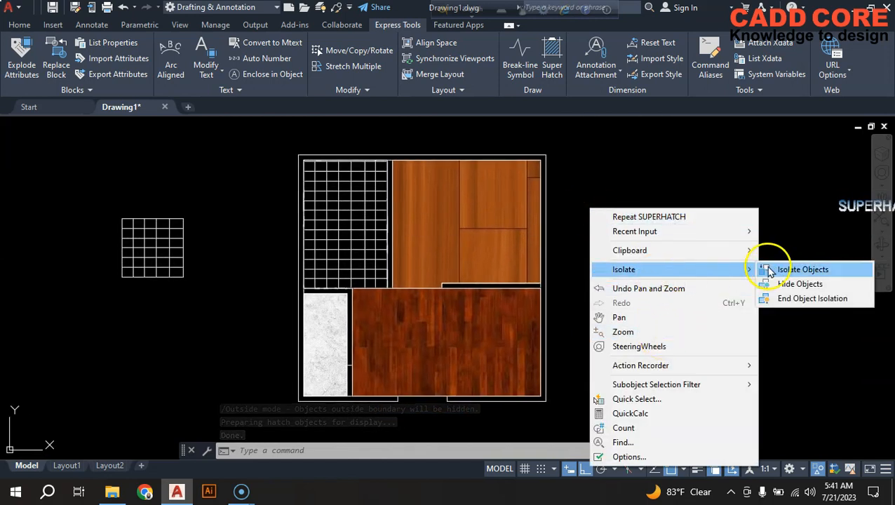
{"action": "left_click", "coordinate": [796, 298]}
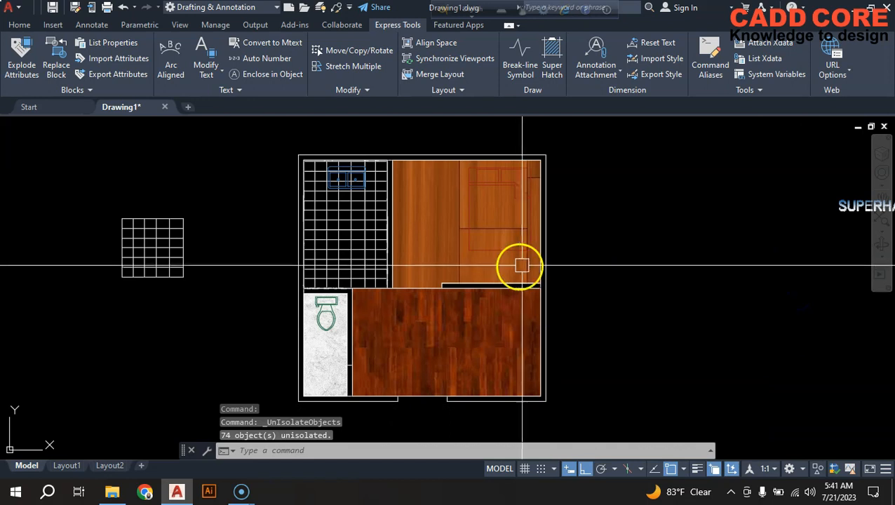
{"action": "scroll", "coordinate": [372, 236], "scroll_direction": "down", "scroll_amount": 5}
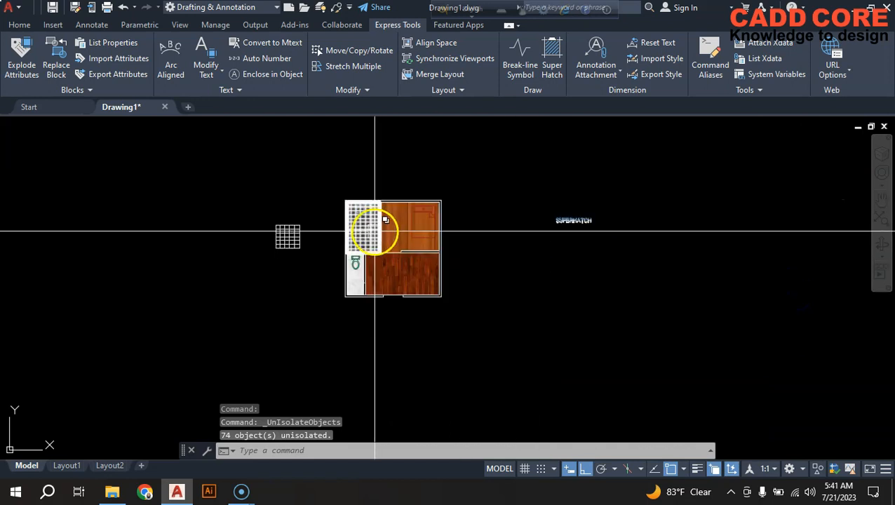
{"action": "scroll", "coordinate": [331, 222], "scroll_direction": "up", "scroll_amount": 3}
{"action": "scroll", "coordinate": [331, 221], "scroll_direction": "up", "scroll_amount": 3}
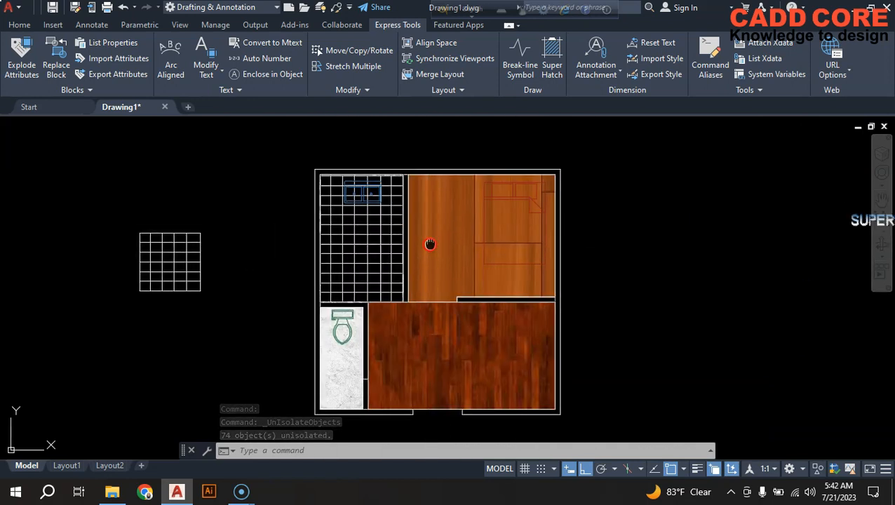